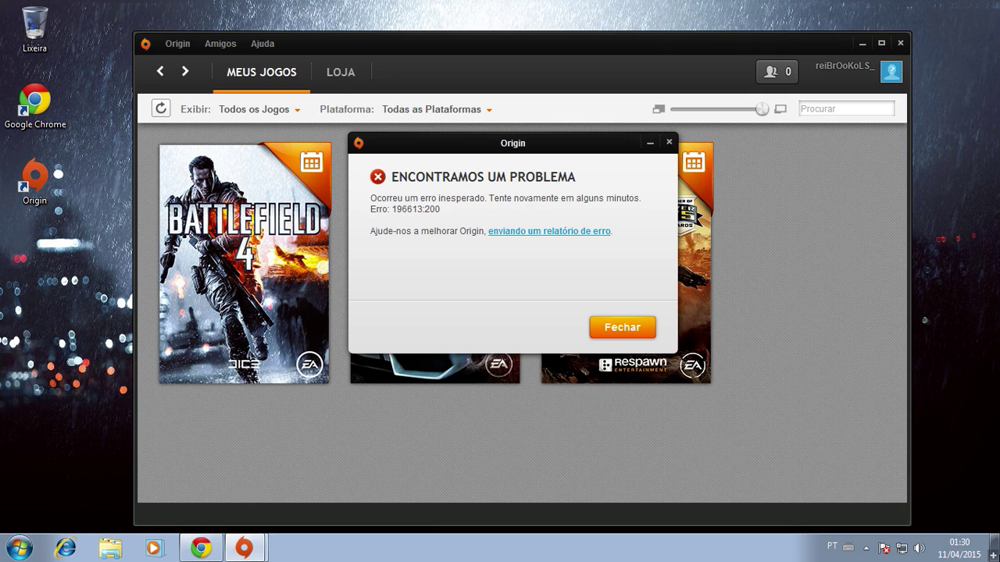
Move the Disco Local (C:) folder window aside to check the Origin store behind it, and close the folder window.
mouse_move(999, 0)
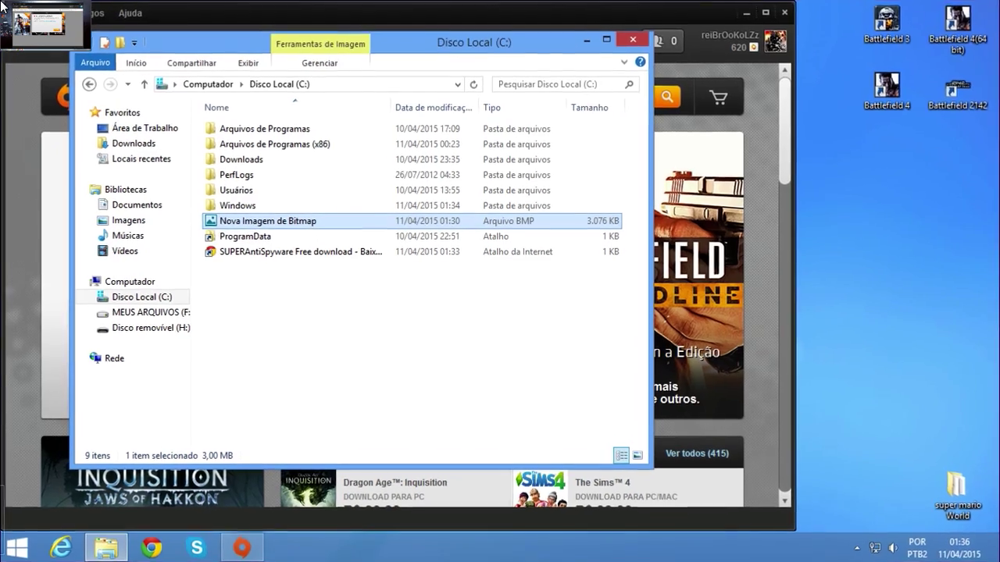
right_click(14, 10)
click(121, 42)
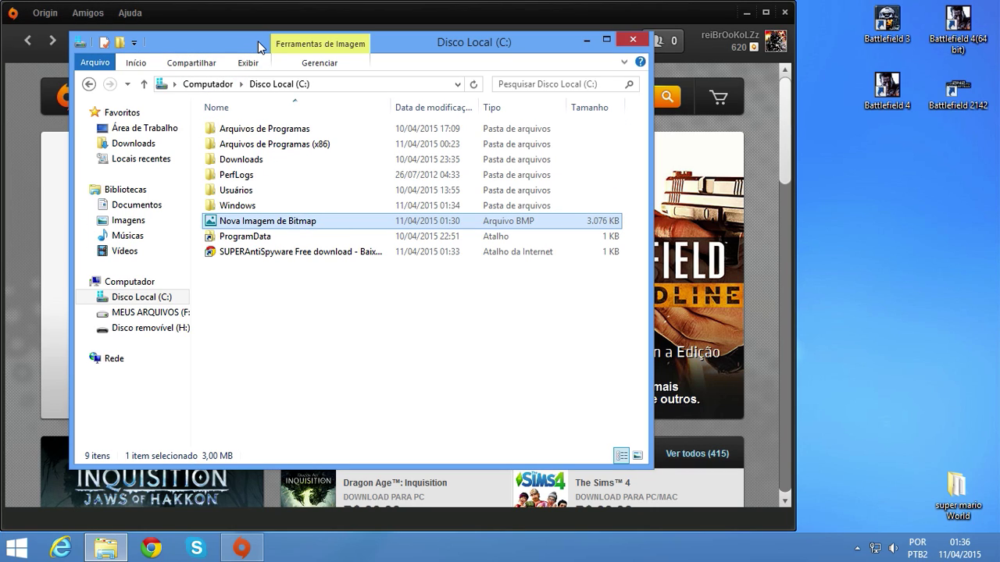
drag(257, 52, 527, 78)
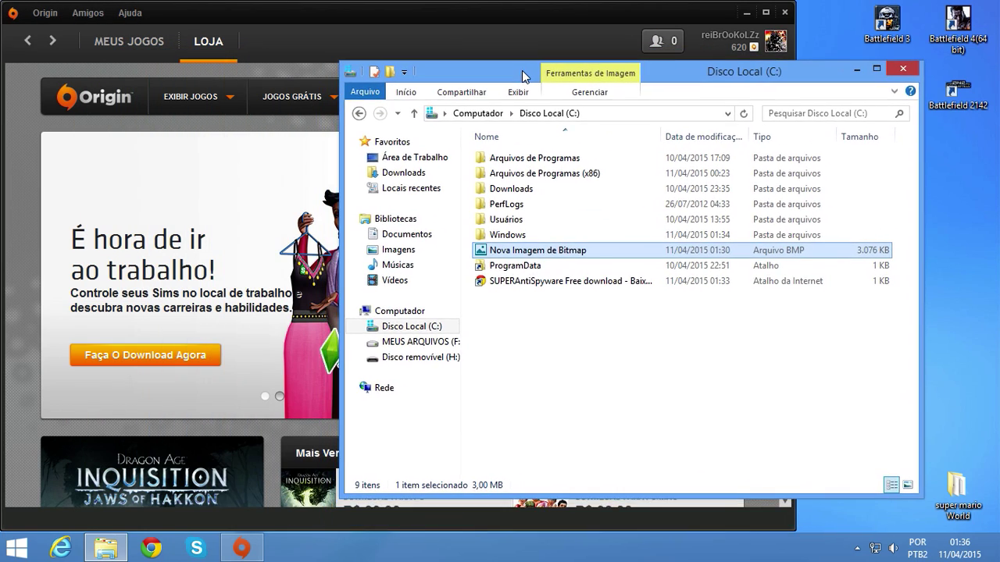
click(105, 136)
scroll(668, 310, down, 3)
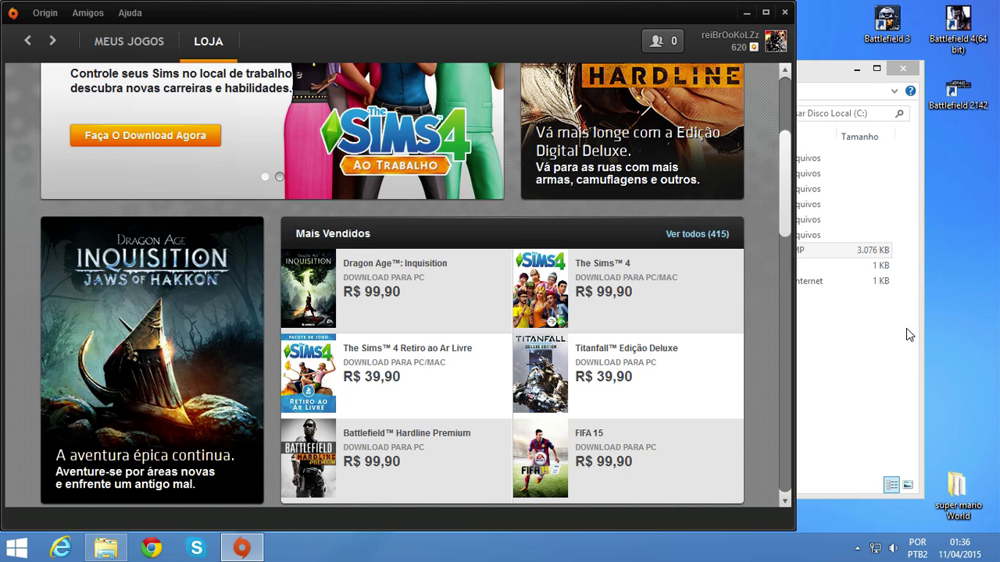
click(873, 375)
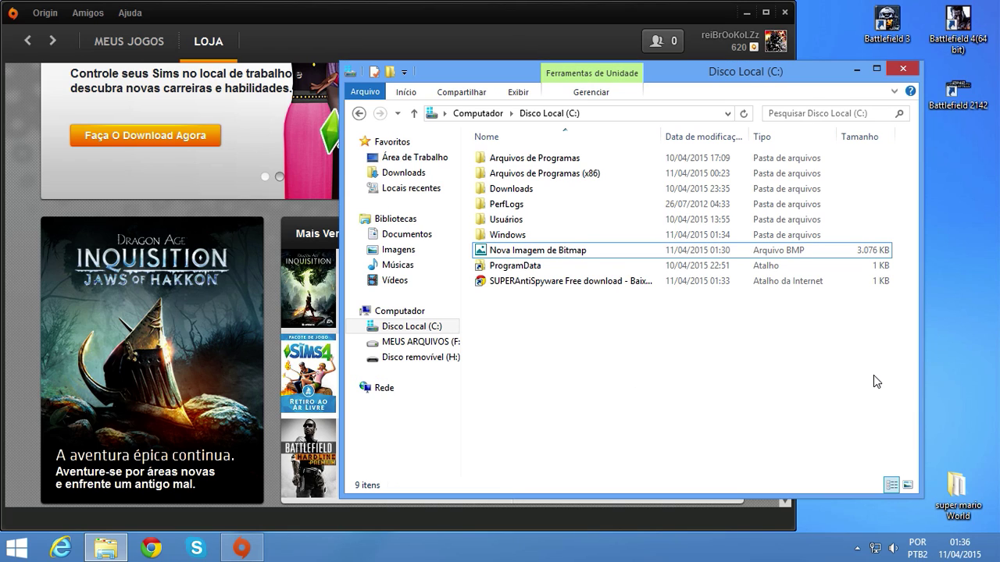
click(903, 69)
Look over the games in Origin's Meus Jogos library and minimize the Origin window.
drag(433, 24, 592, 32)
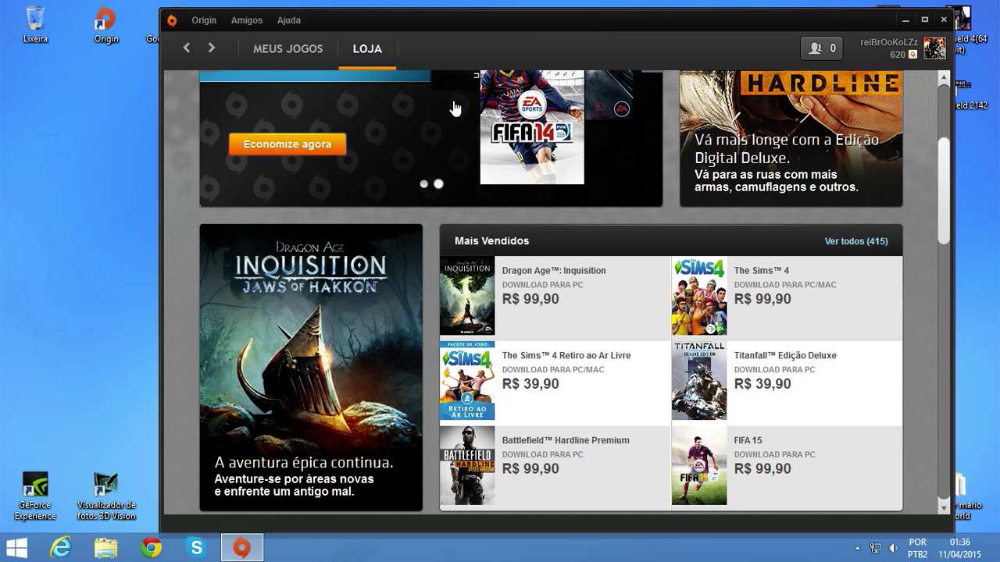
click(283, 49)
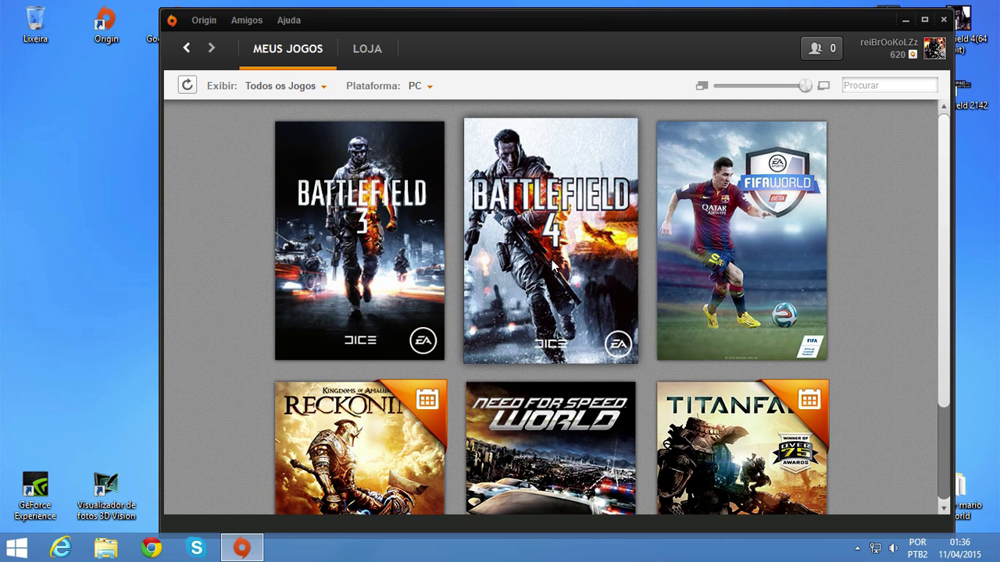
mouse_move(552, 265)
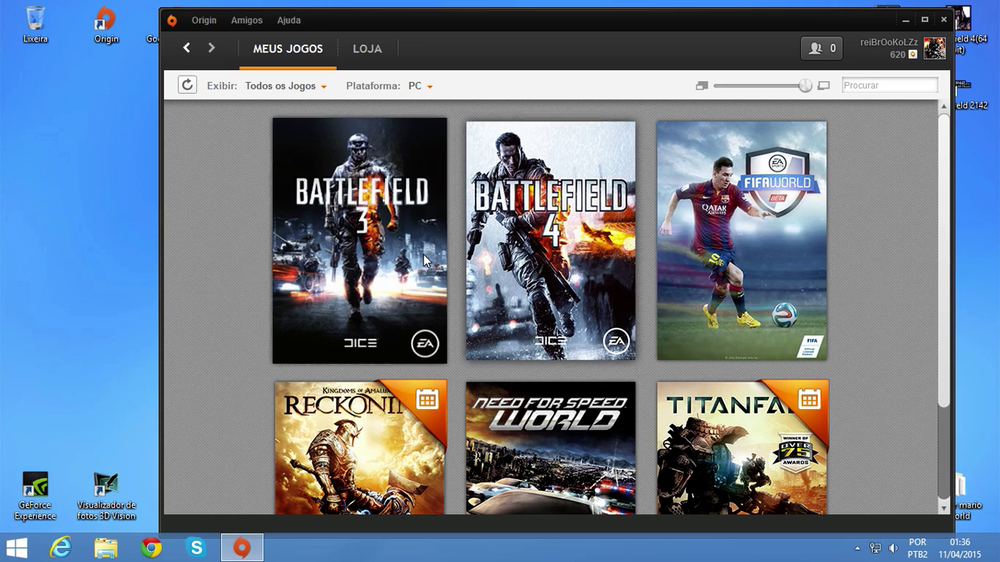
mouse_move(401, 244)
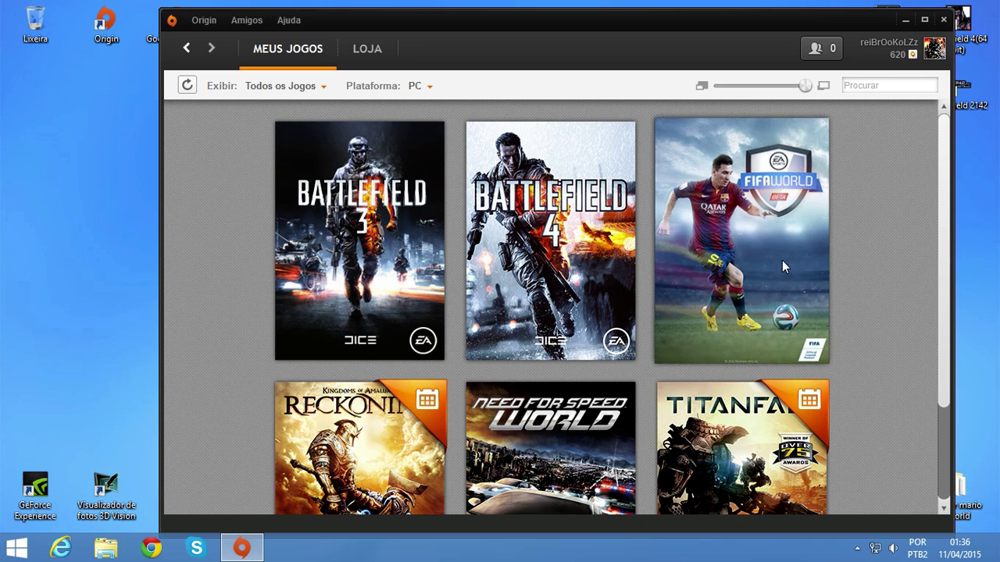
click(905, 20)
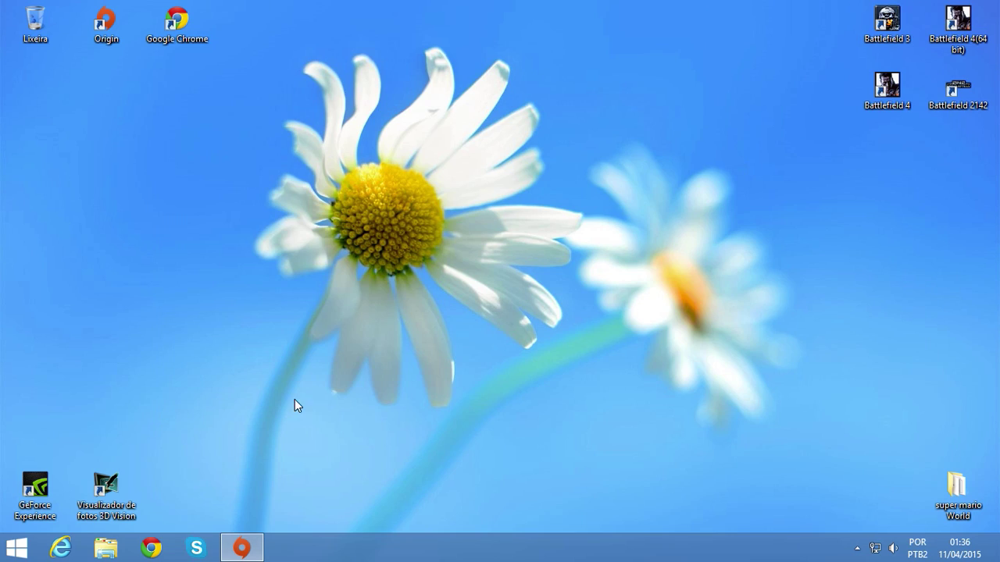
Move the Hotspot Shield VPN 4.02 Elite Edition archive from the Downloads folder to the desktop and close the folder window.
click(107, 549)
click(398, 172)
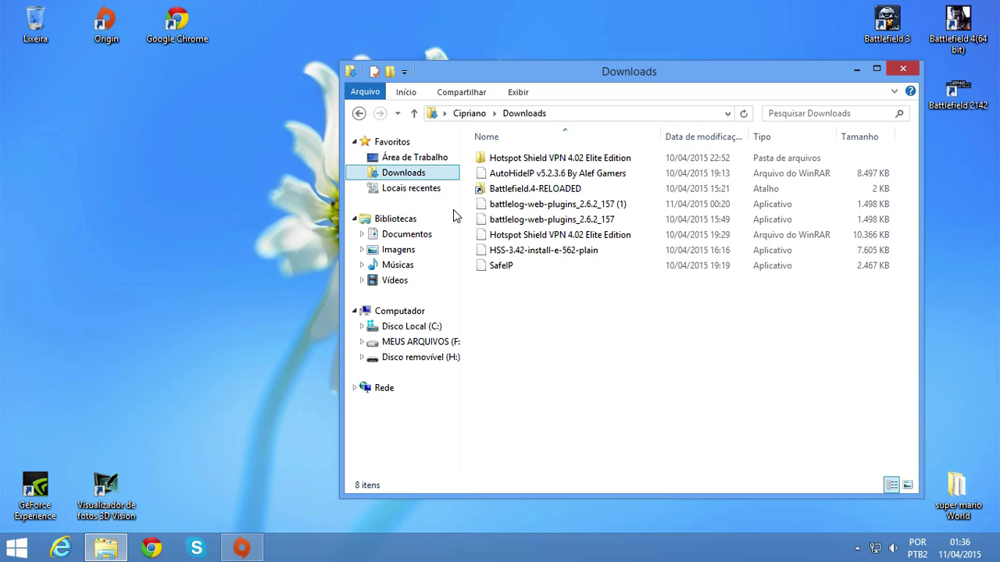
mouse_move(547, 235)
mouse_down()
mouse_move(106, 234)
mouse_move(353, 223)
mouse_move(558, 234)
mouse_up()
click(902, 69)
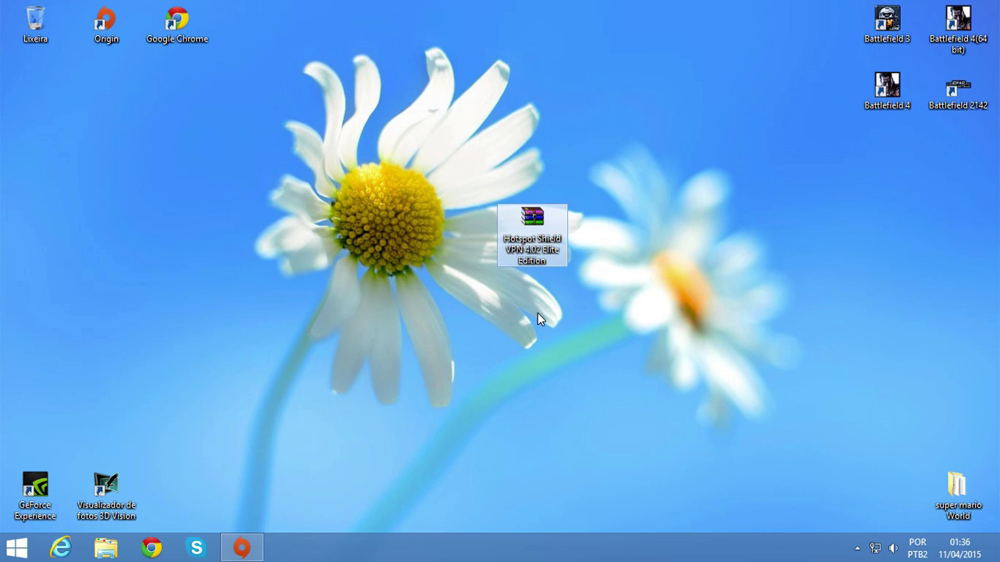
Extract the Hotspot Shield VPN 4.02 Elite Edition archive into its own desktop folder and place that folder above the archive.
right_click(529, 222)
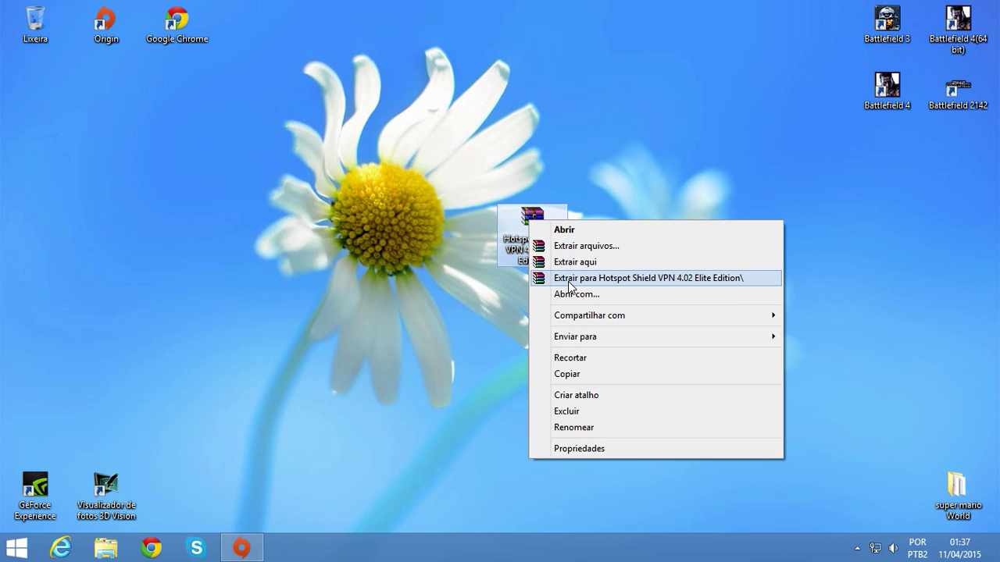
click(681, 278)
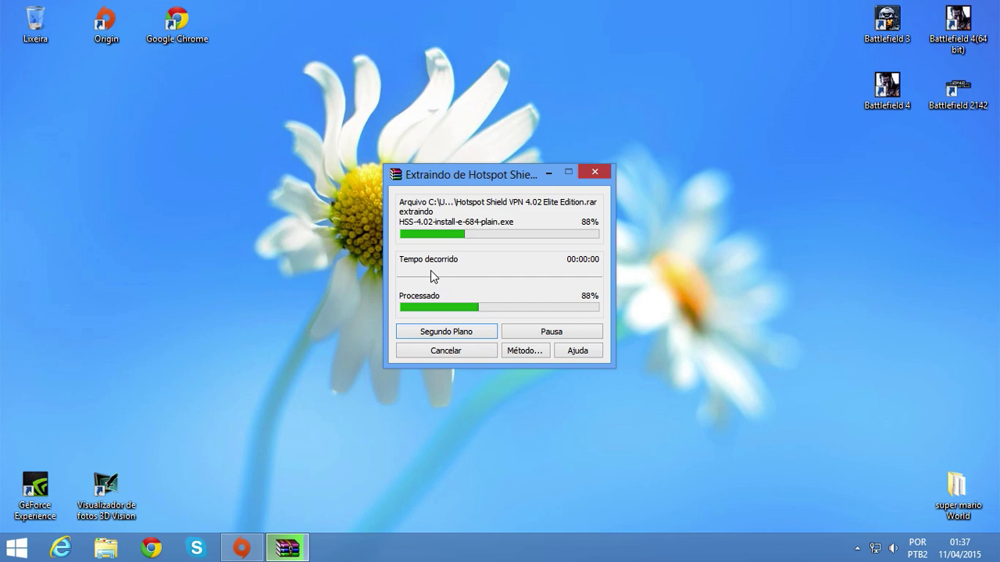
drag(55, 106, 625, 113)
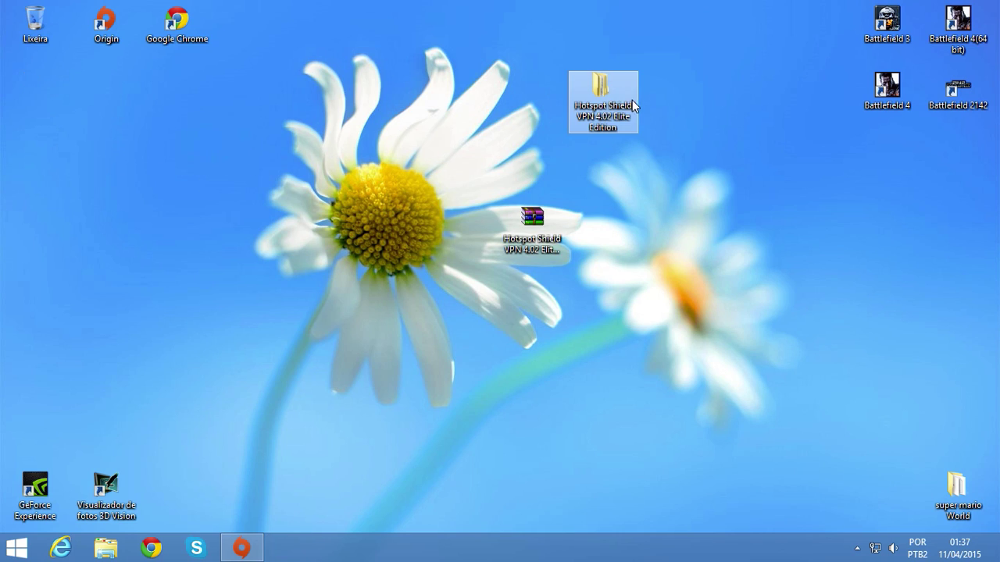
click(241, 547)
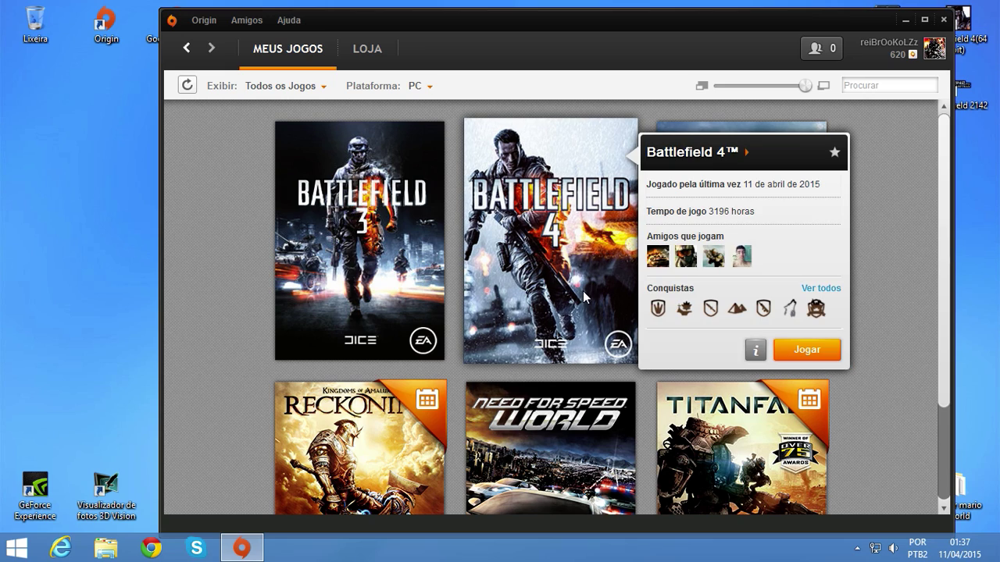
click(905, 20)
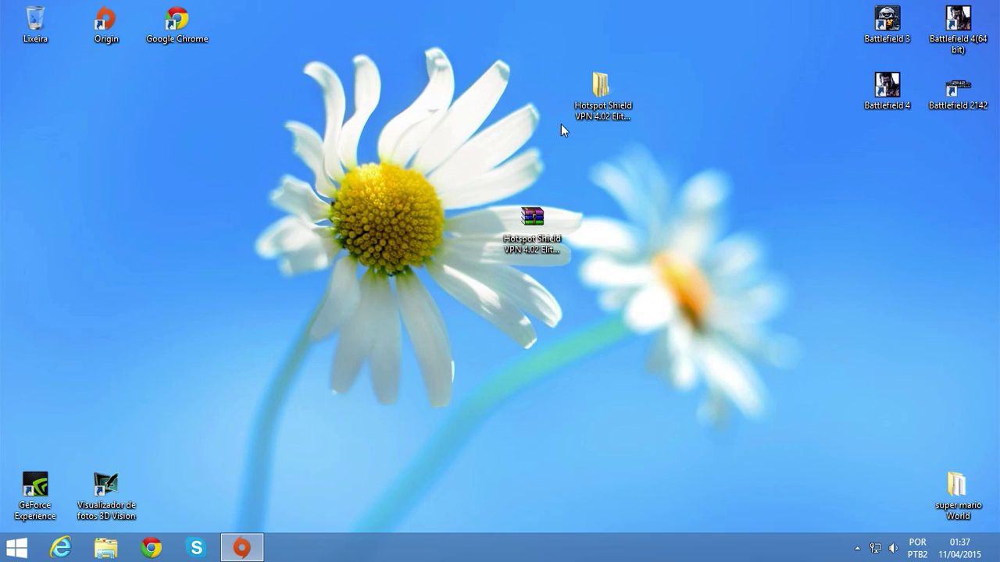
Install Hotspot Shield with HSS-4.02-install-e-684-plain from the extracted folder, keeping the Create Desktop Shortcut option.
double_click(578, 98)
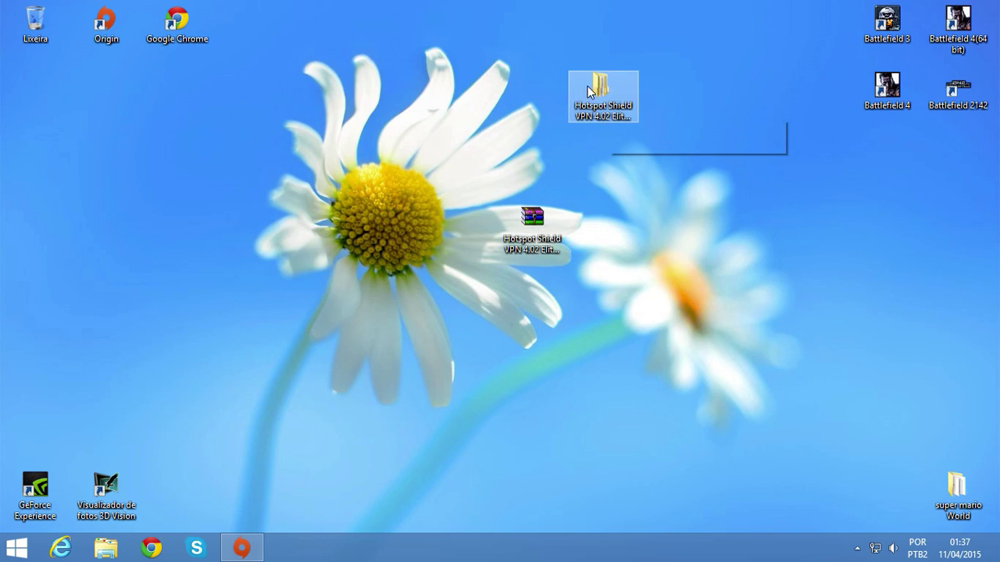
double_click(577, 162)
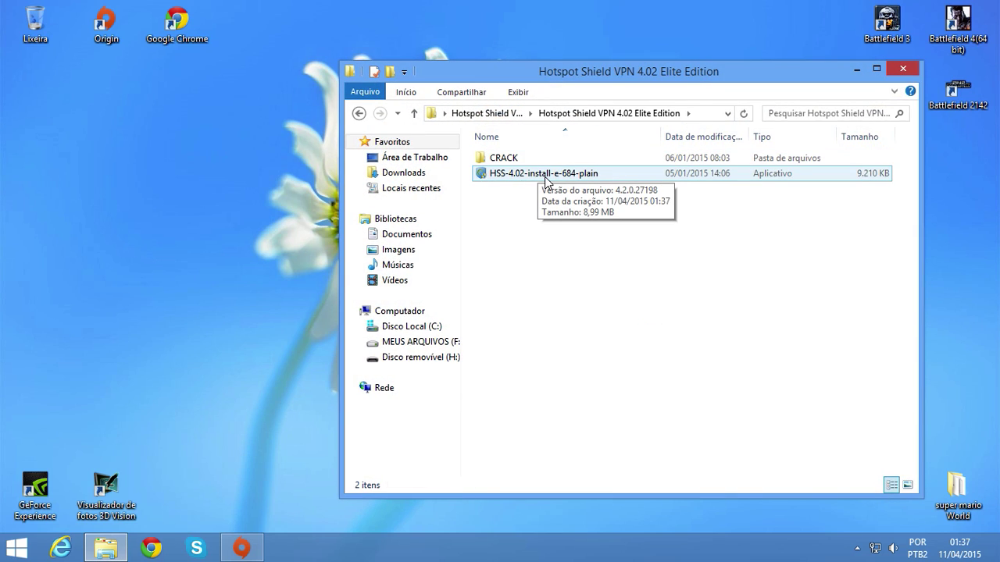
double_click(498, 175)
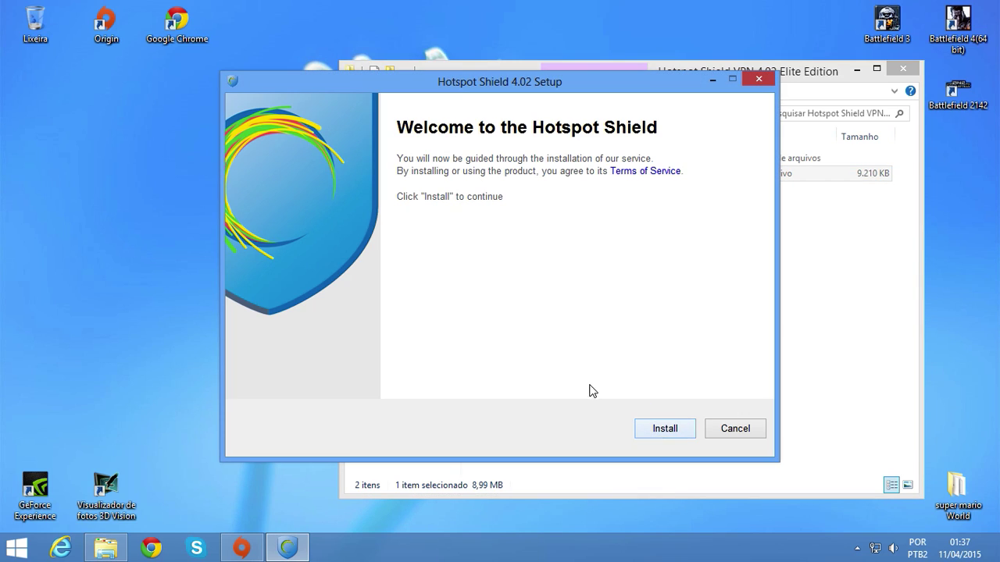
click(656, 428)
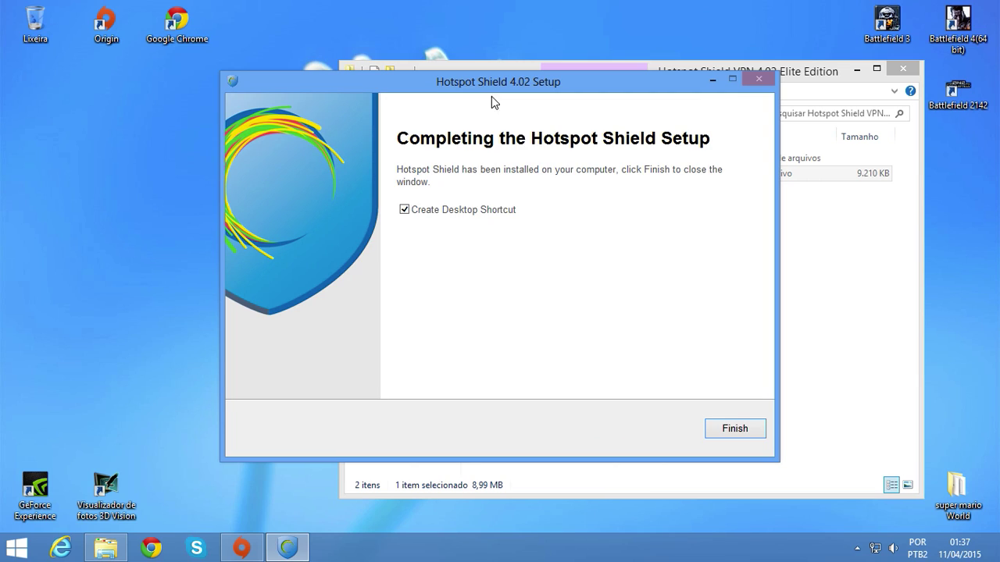
click(727, 437)
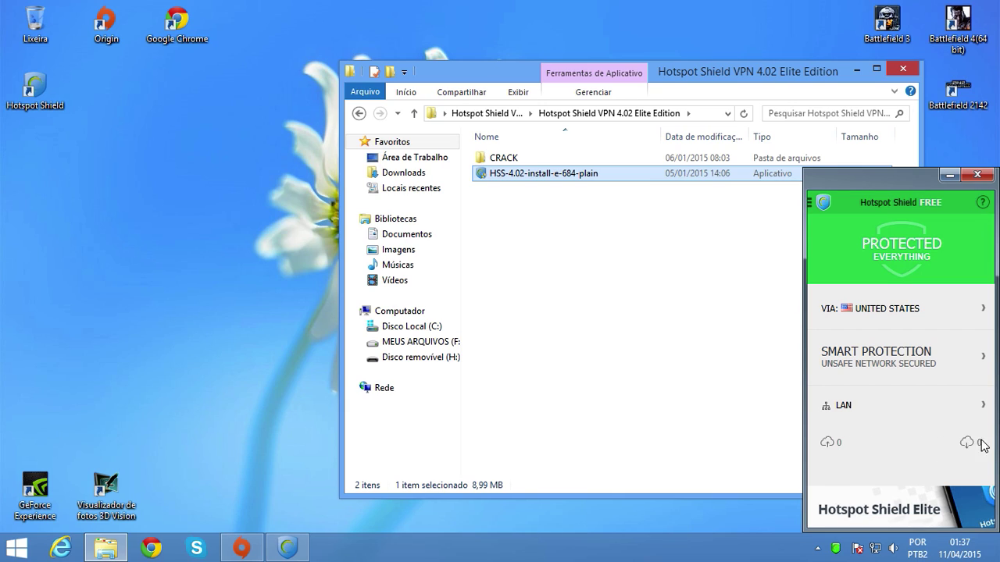
click(948, 468)
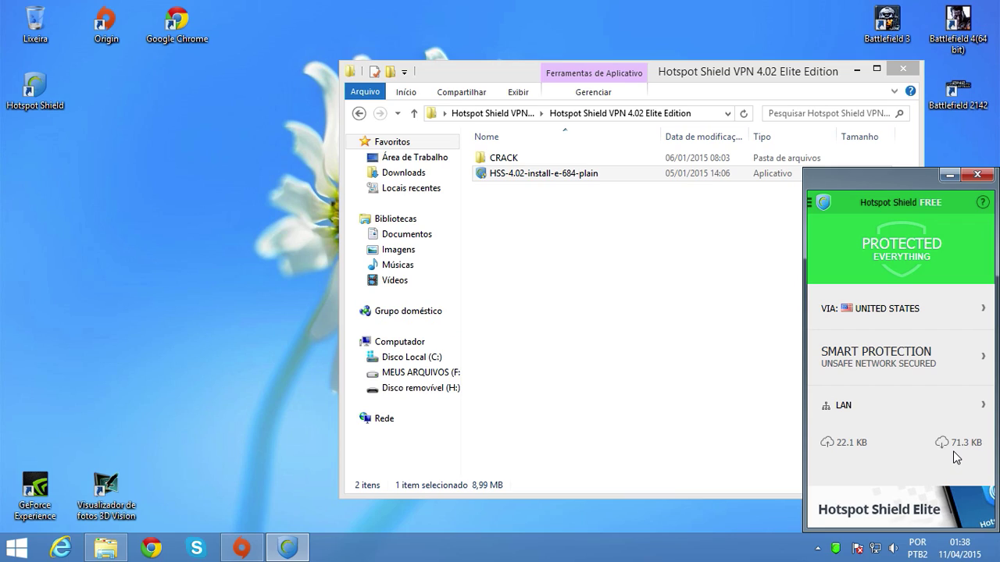
Extract the Crack archive directly inside the CRACK folder and run the extracted Crack application.
double_click(503, 159)
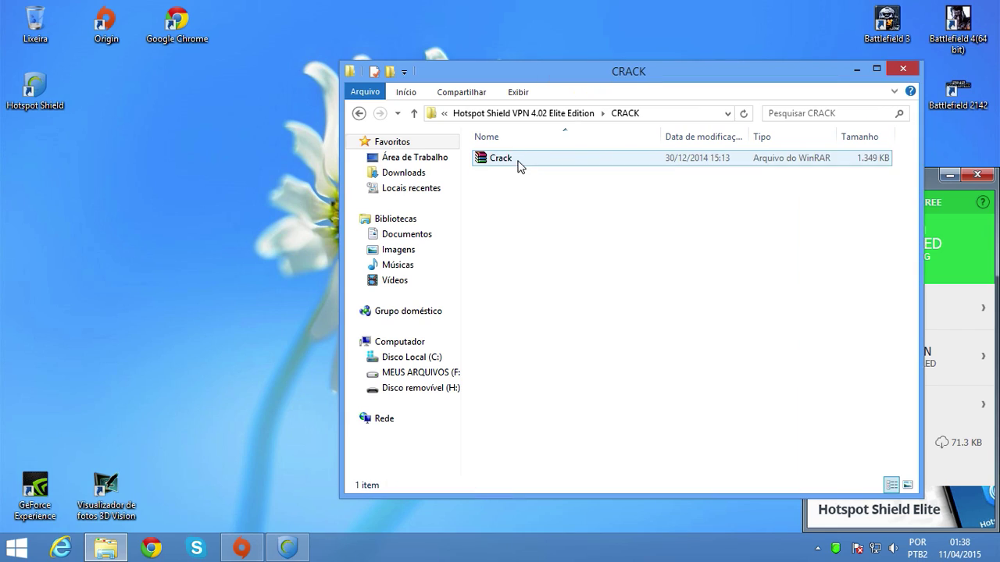
right_click(483, 165)
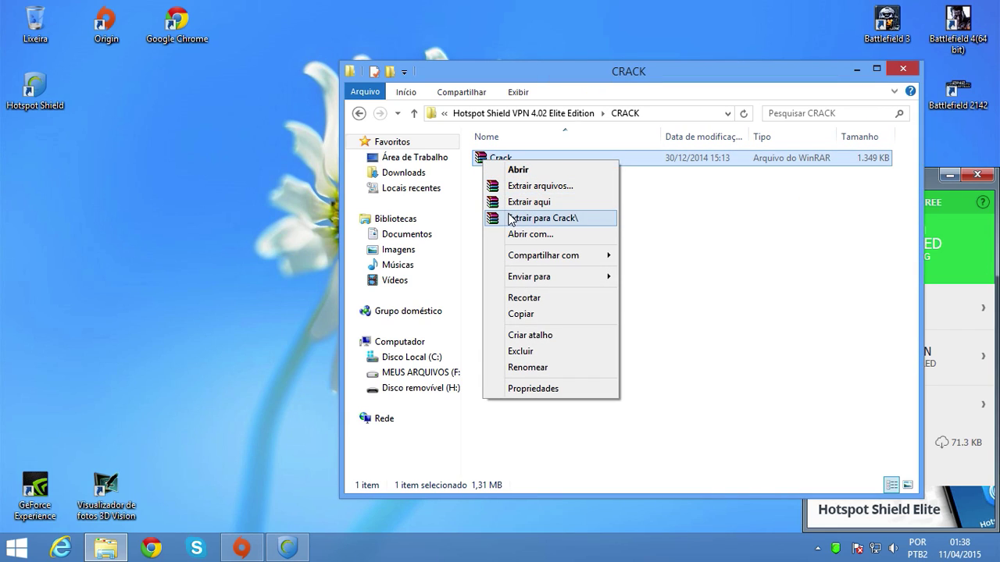
click(511, 204)
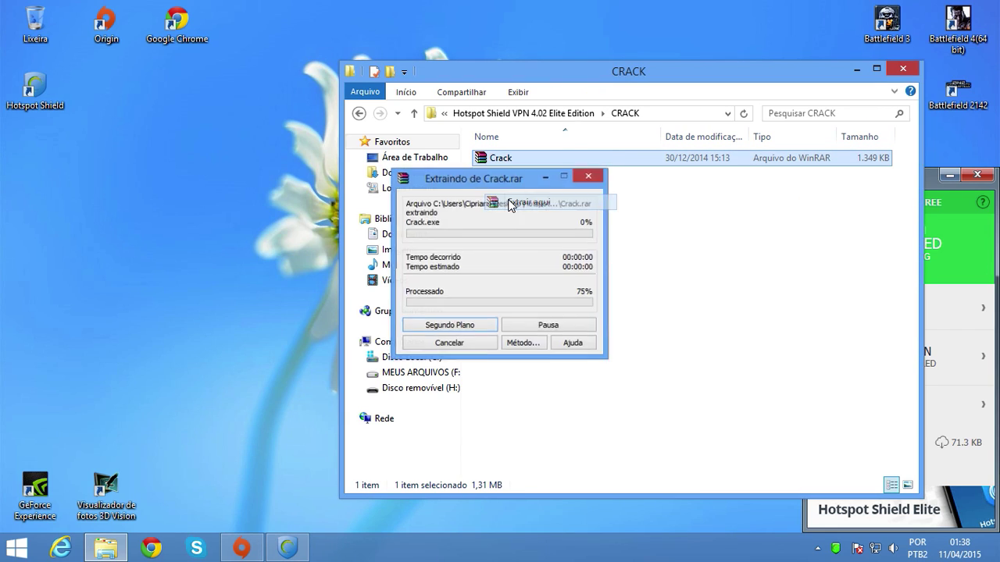
click(491, 161)
right_click(489, 162)
click(506, 204)
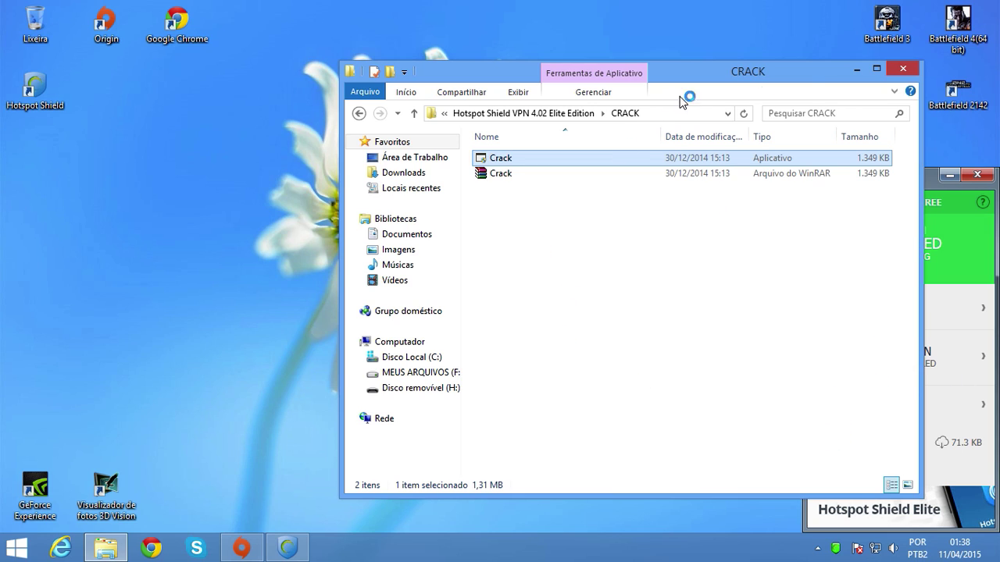
Minimize the CRACK folder window and refresh the desktop.
click(856, 70)
right_click(455, 159)
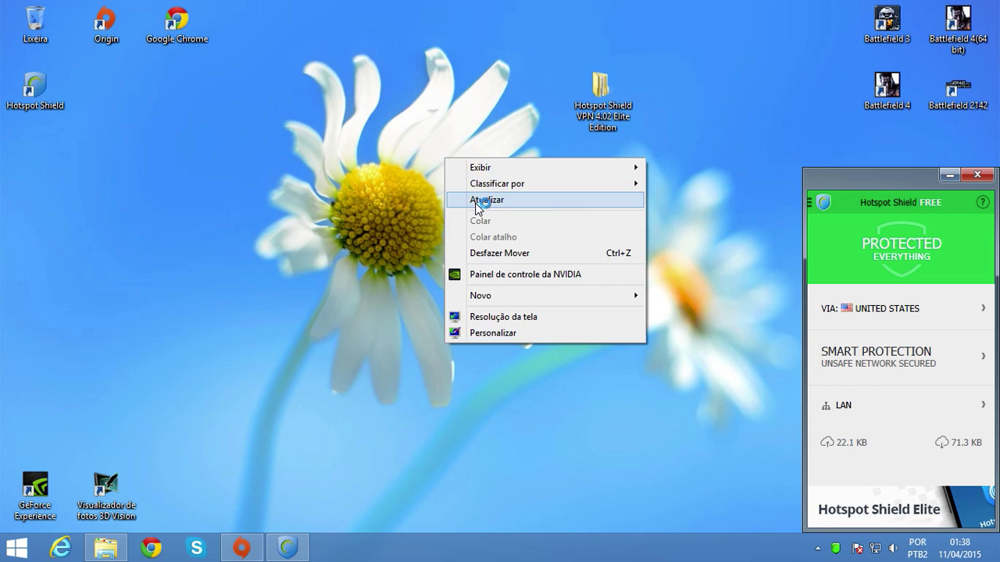
click(461, 197)
drag(473, 147, 388, 95)
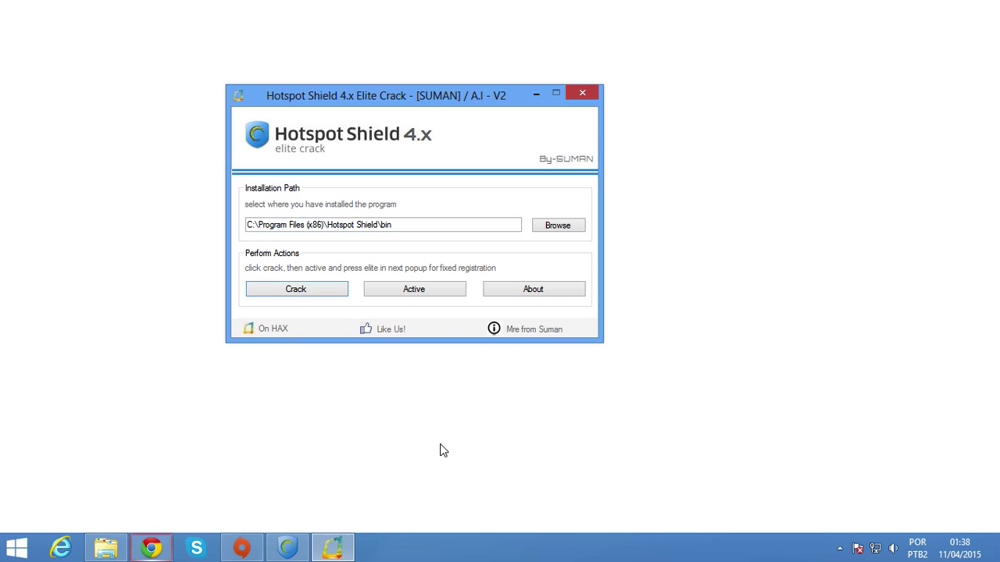
Close the Google Chrome window and the Hotspot Shield 4.x Elite Crack window.
right_click(150, 547)
click(144, 510)
drag(383, 112, 480, 134)
click(840, 549)
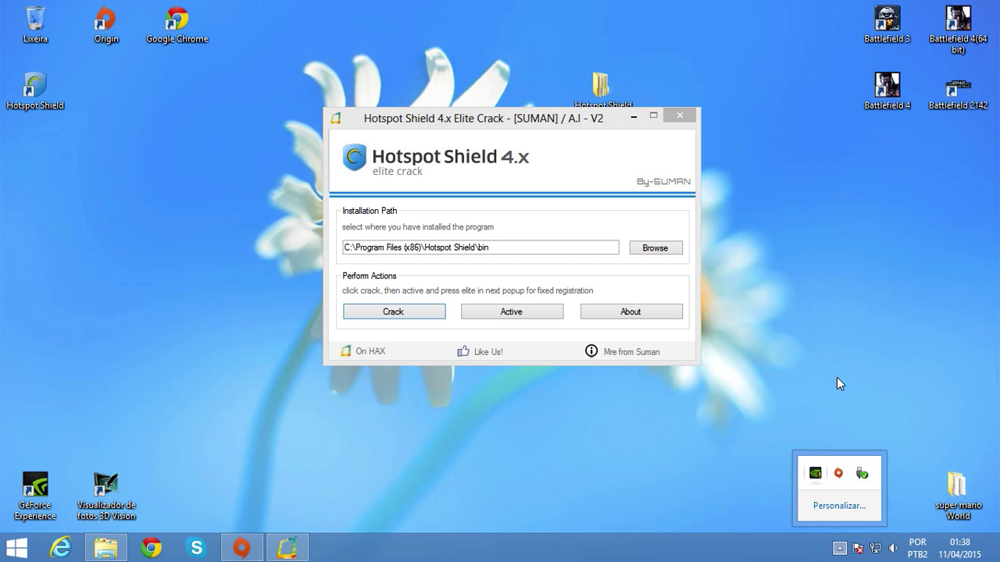
click(691, 118)
Place the Hotspot Shield archive beside the Battlefield 3 shortcut, delete the extracted folder and empty the Recycle Bin.
drag(524, 221, 790, 40)
click(617, 74)
key(Delete)
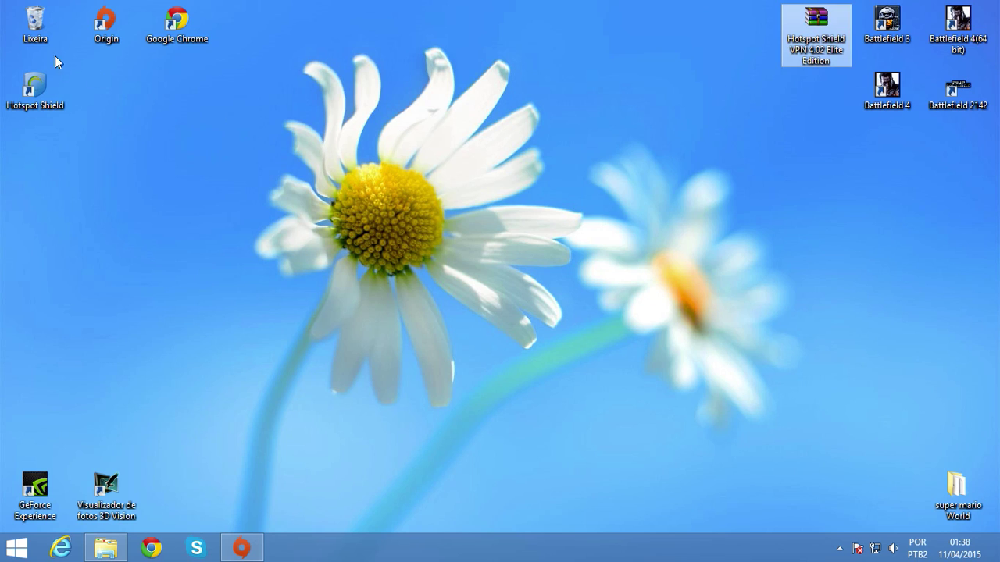
right_click(37, 34)
click(78, 82)
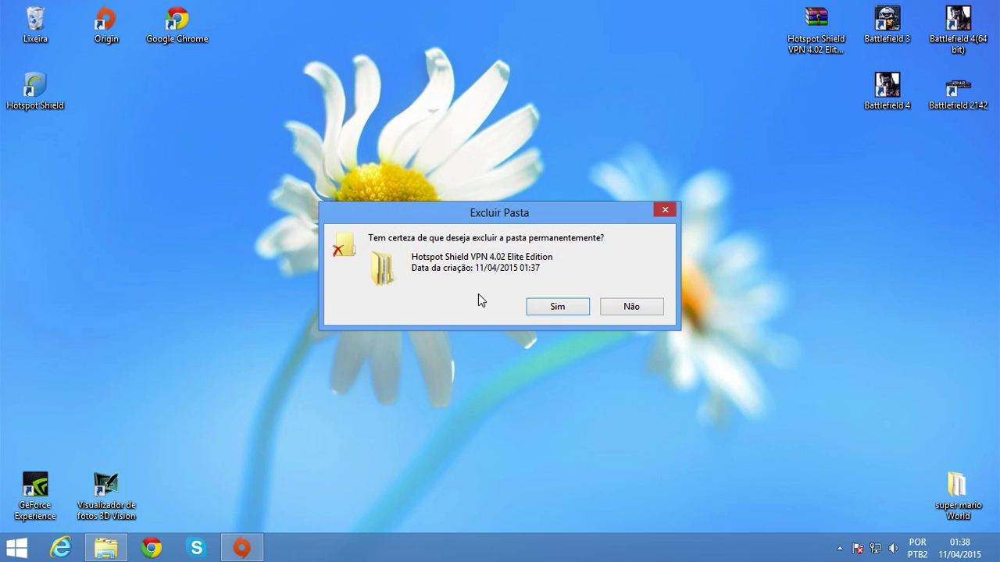
key(Return)
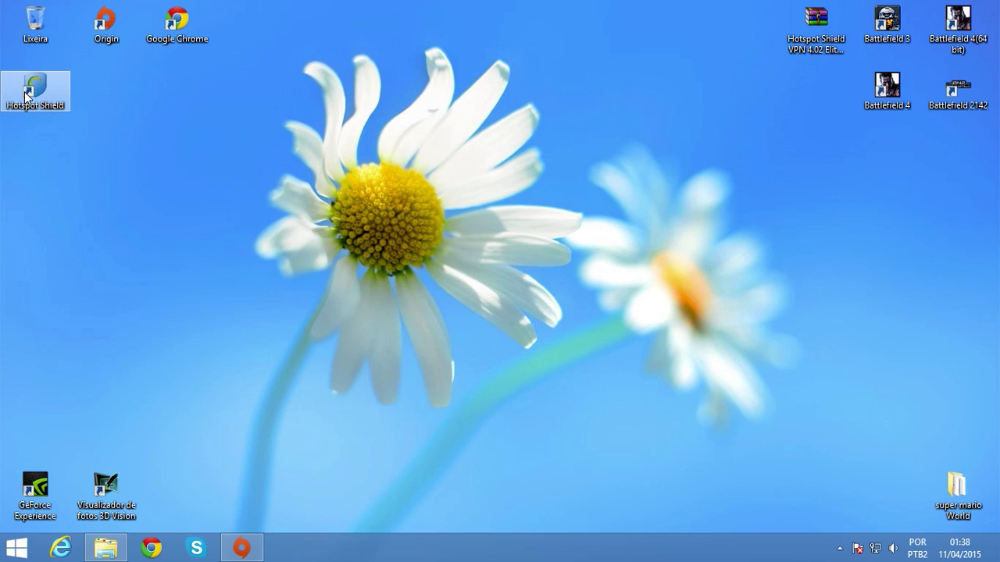
Launch Hotspot Shield from its desktop shortcut and bring up the Origin game library.
double_click(26, 96)
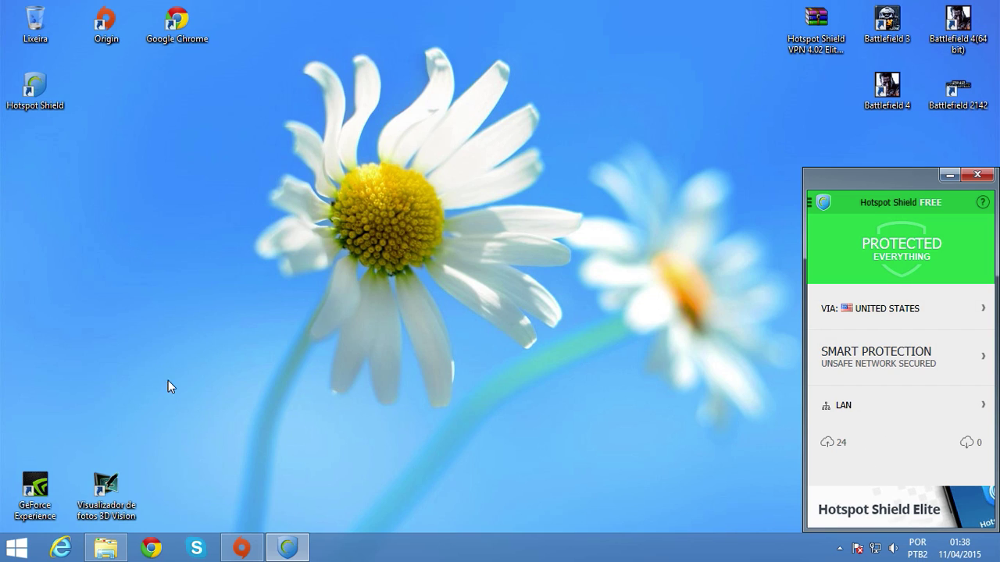
click(241, 548)
scroll(474, 429, down, 1)
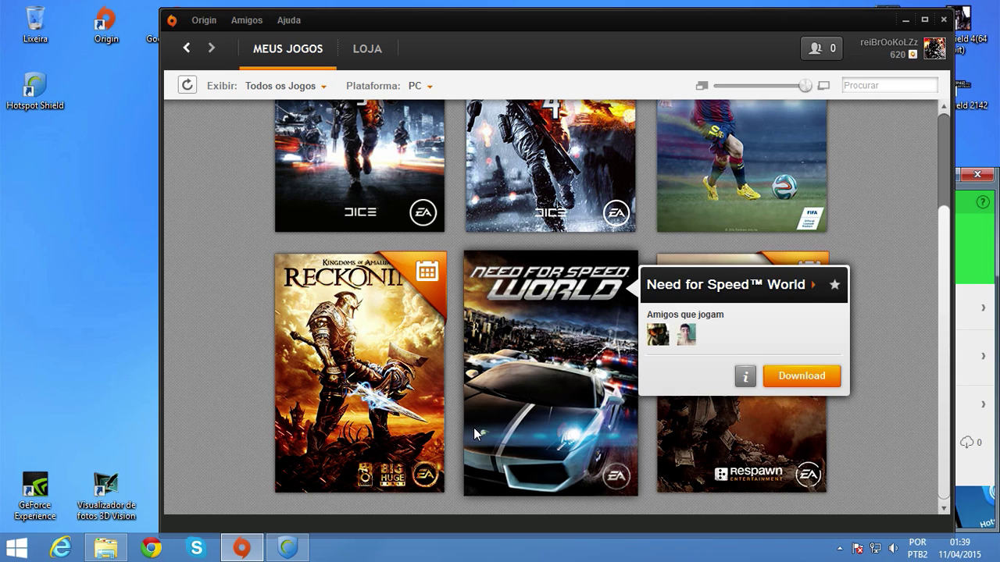
View the available actions and the details card for Battlefield 3 in the Origin game library.
scroll(399, 296, up, 1)
right_click(380, 239)
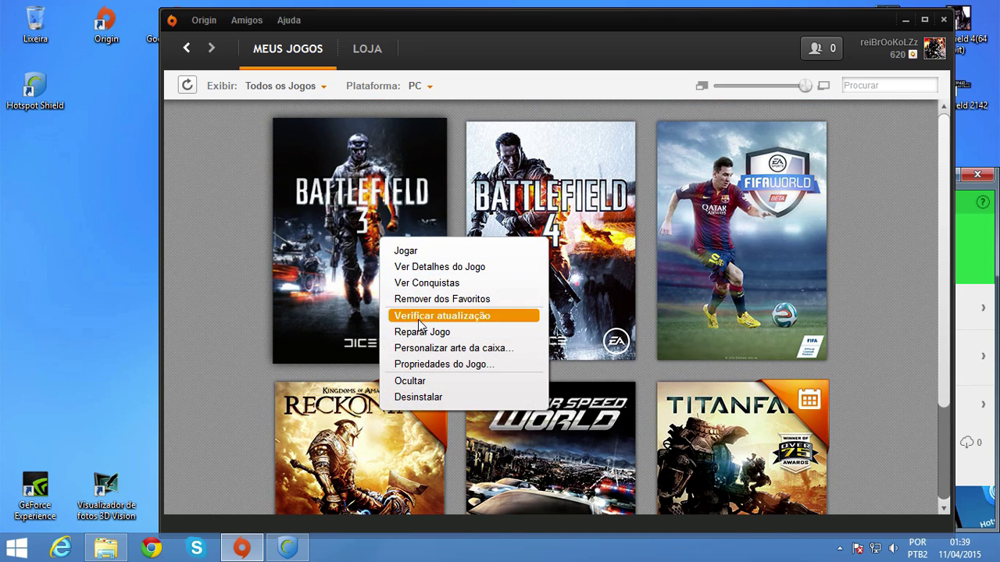
right_click(531, 196)
click(390, 285)
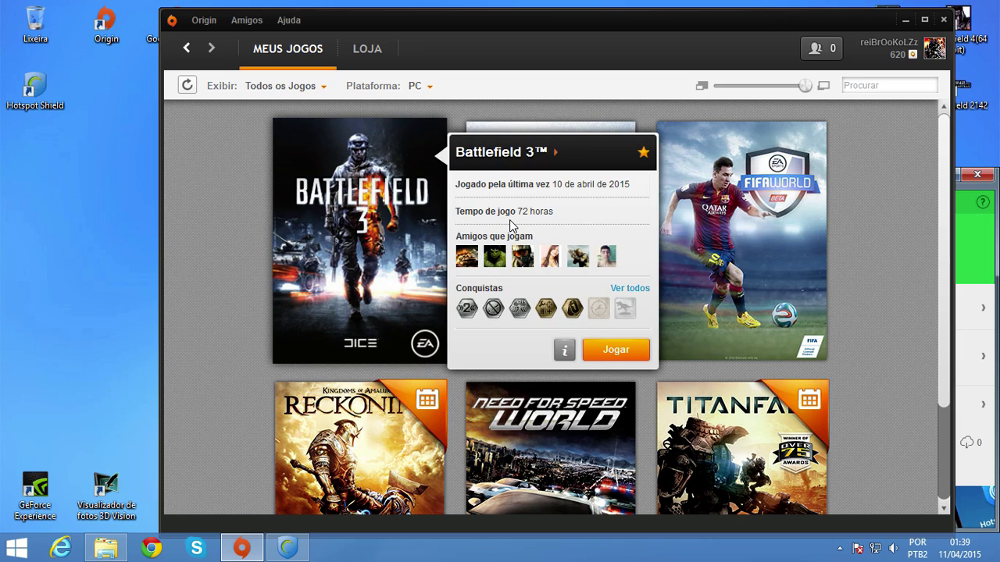
click(497, 134)
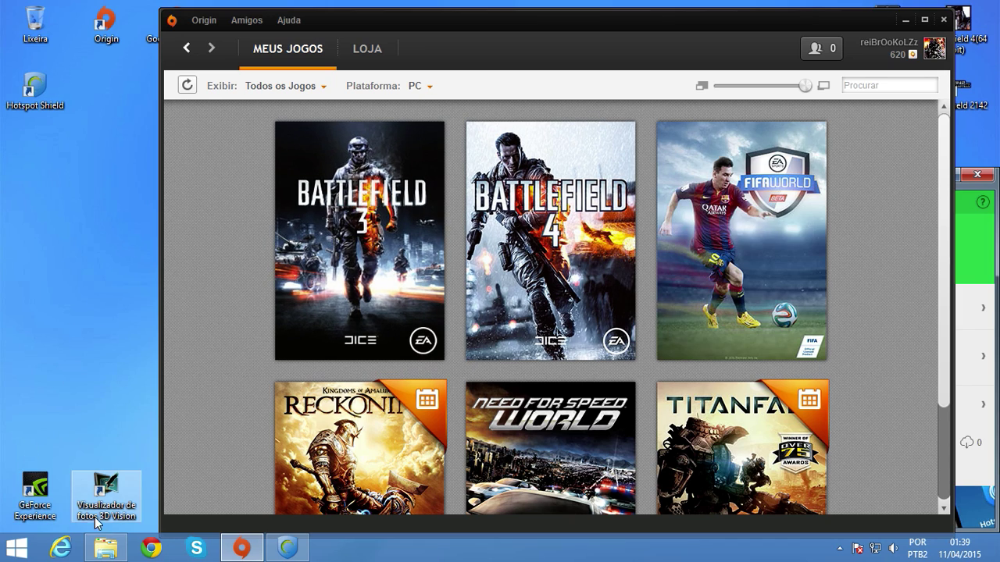
Switch to File Explorer, dismiss the unavailable location message and open Disco Local (C:).
click(106, 548)
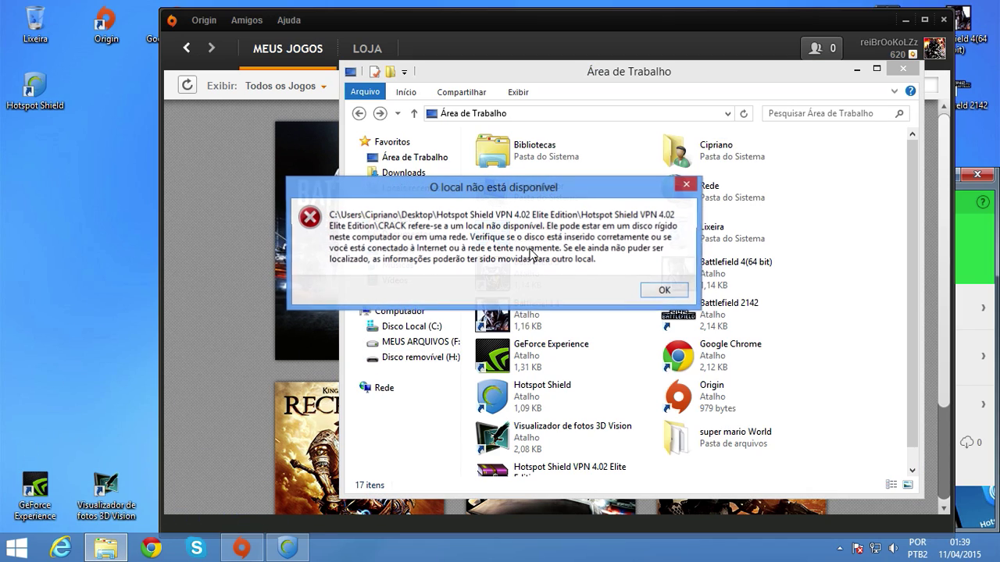
click(664, 290)
click(410, 327)
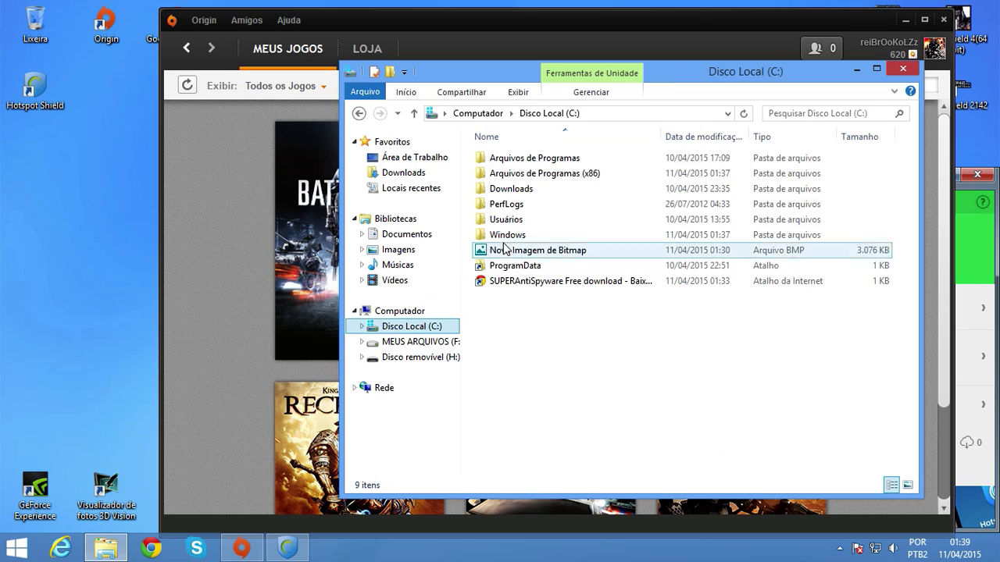
double_click(464, 250)
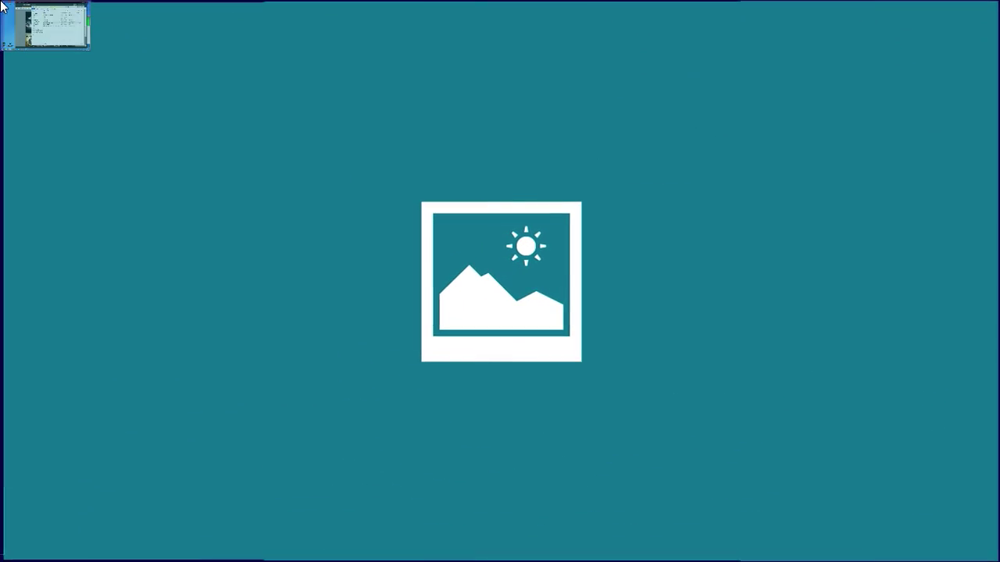
click(47, 27)
right_click(47, 27)
click(38, 9)
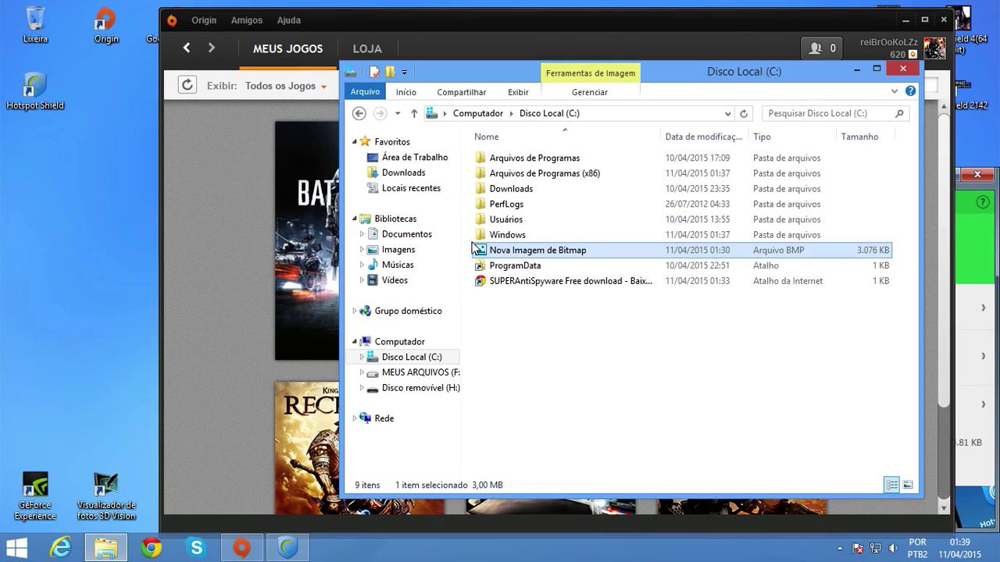
Choose Windows Photo Viewer as the default program for Nova Imagem de Bitmap and close the Chrome window.
right_click(474, 244)
click(500, 250)
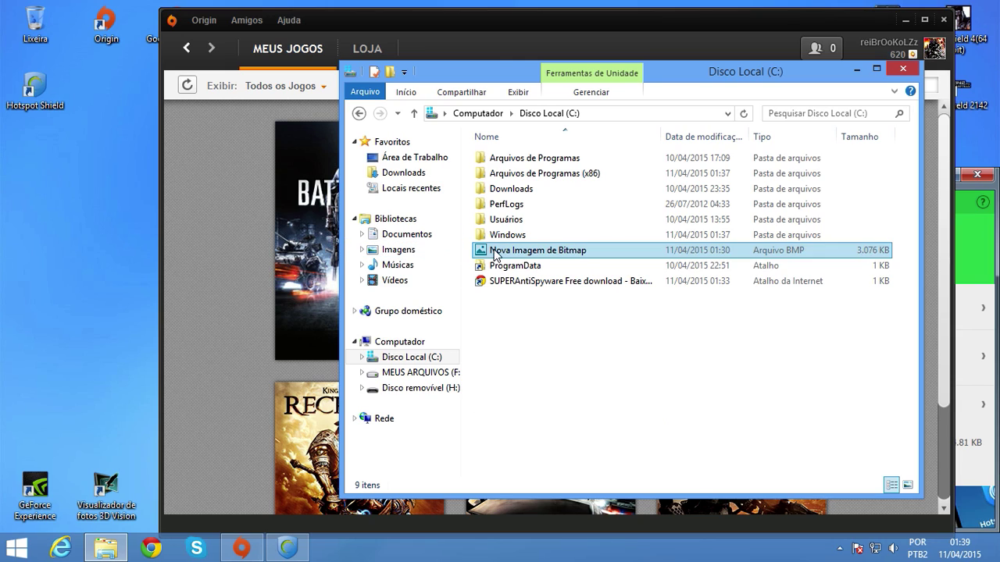
right_click(496, 250)
mouse_move(546, 325)
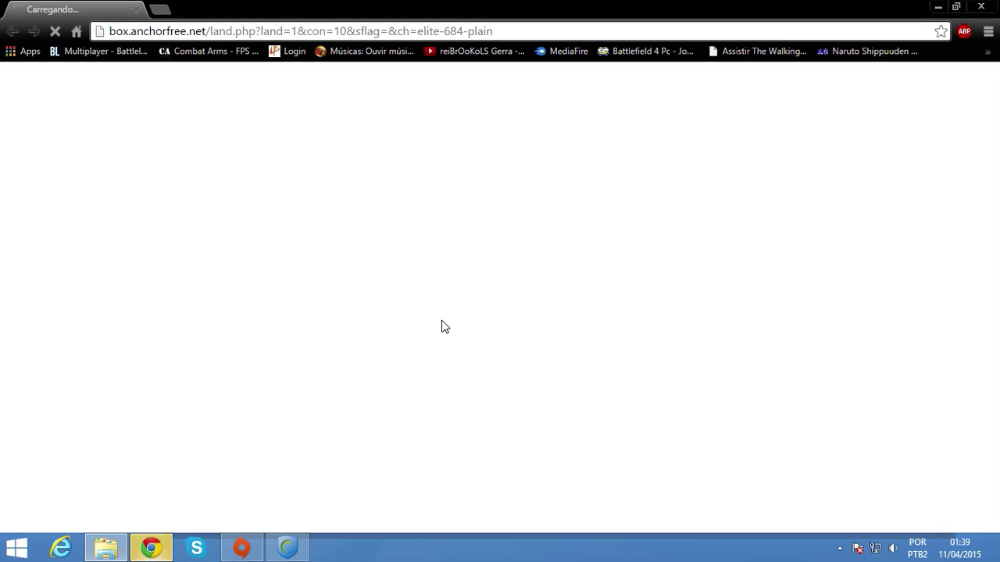
key(Escape)
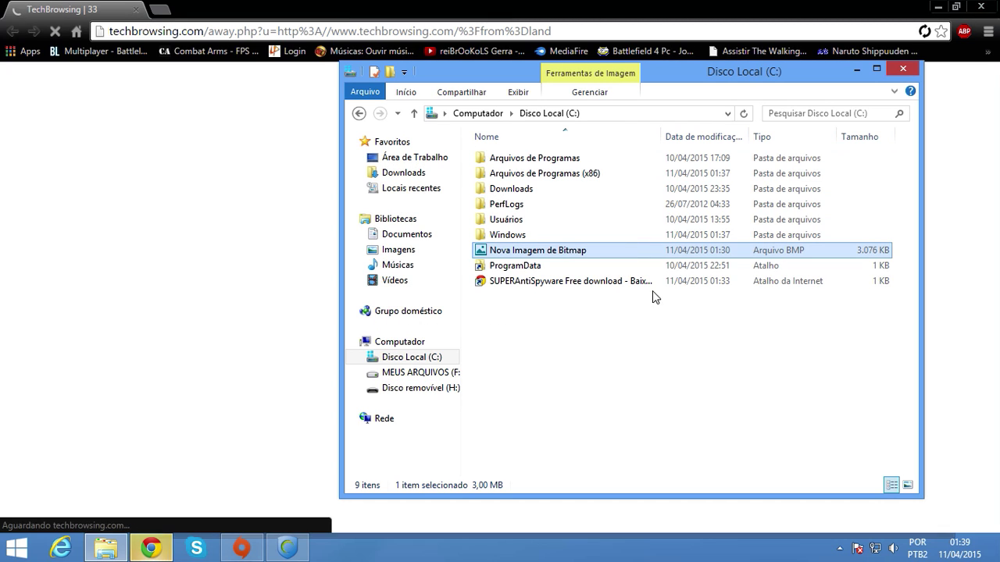
right_click(497, 250)
mouse_move(539, 324)
click(445, 380)
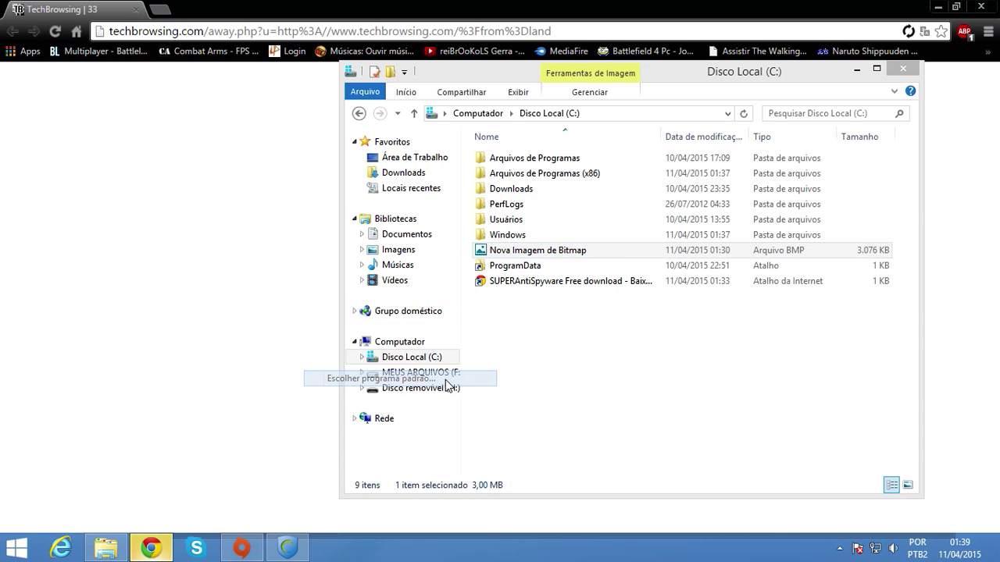
click(357, 348)
click(992, 7)
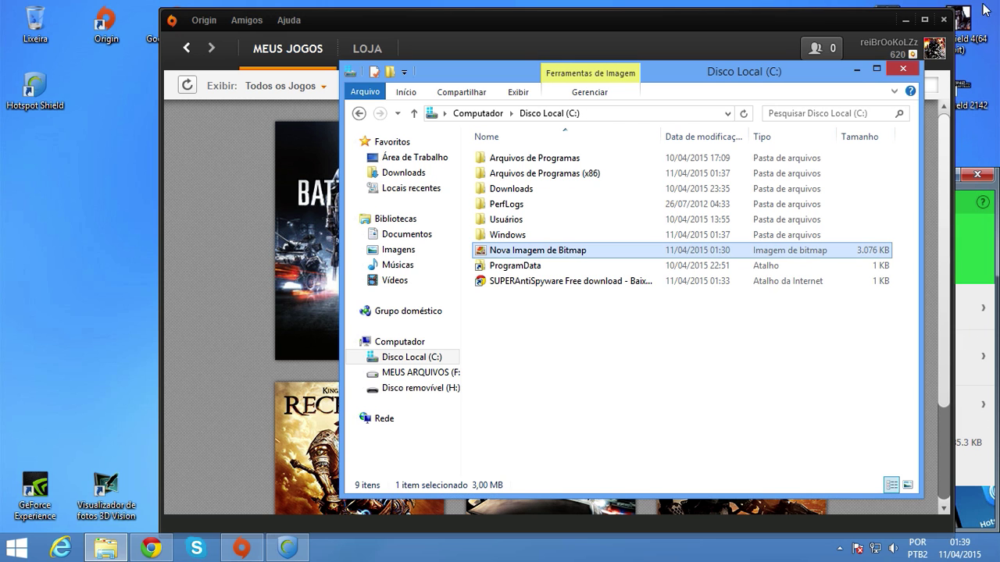
Return Hotspot Shield from its Smart Protection page to the main page and bring the Nova Imagem de Bitmap viewer forward.
click(954, 363)
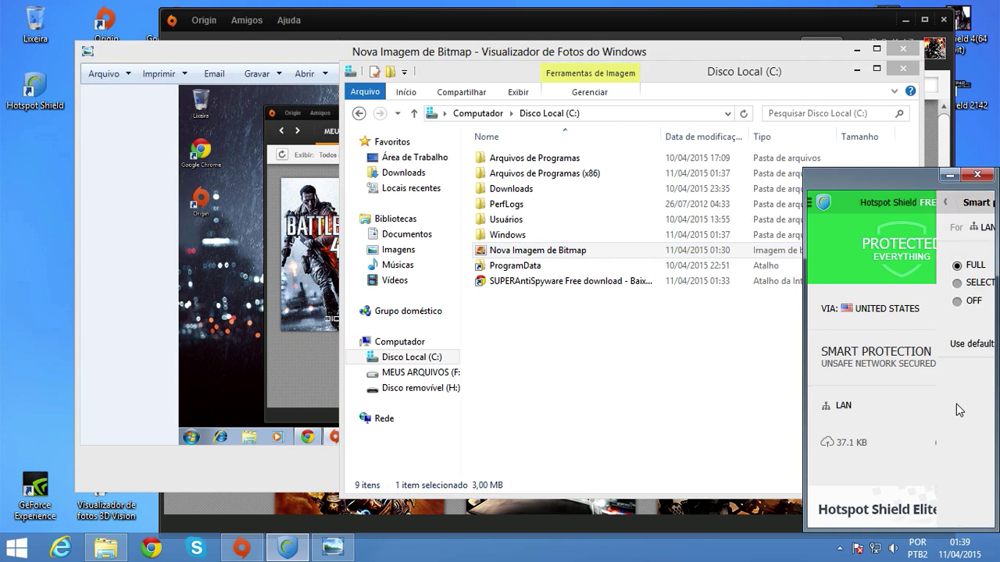
click(817, 203)
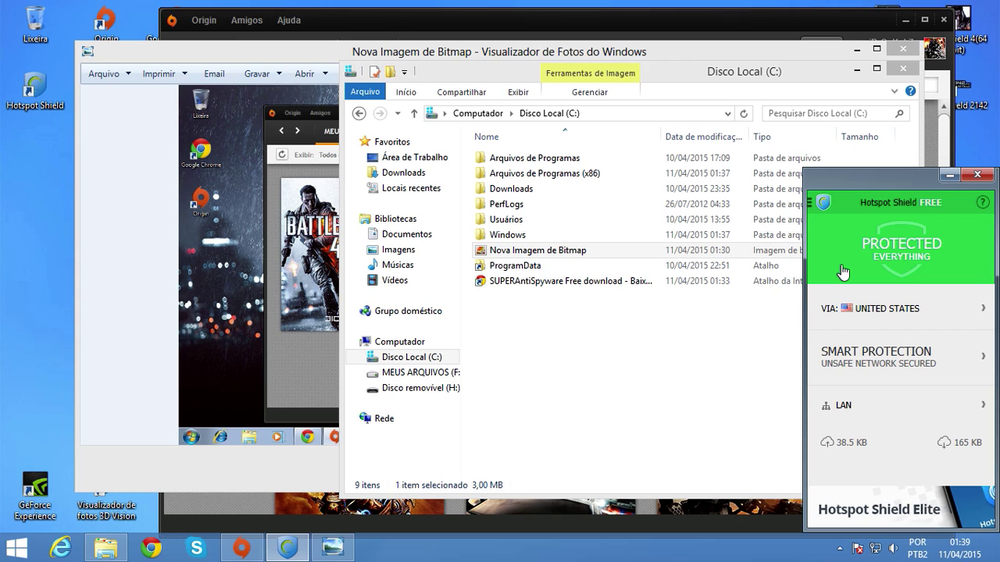
click(216, 316)
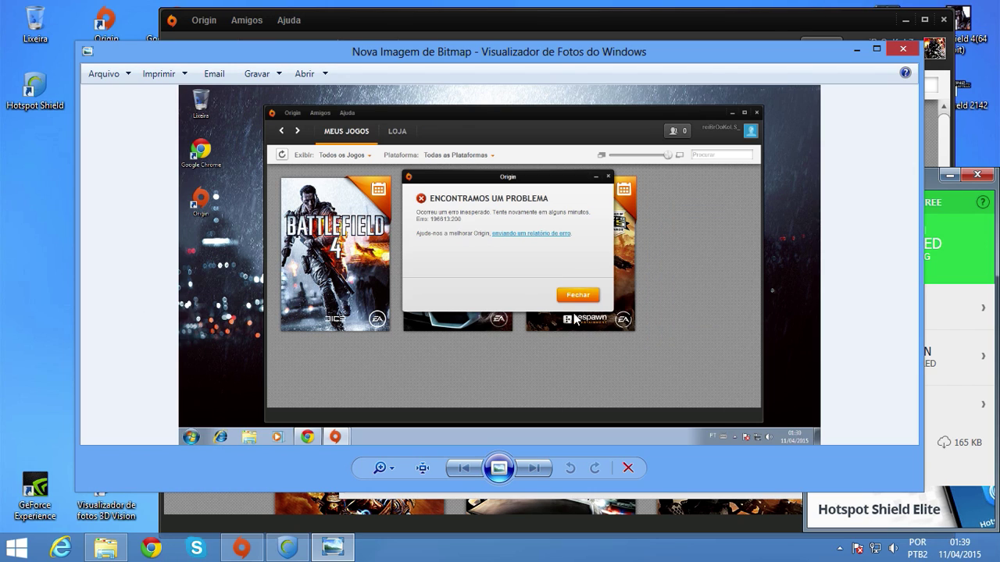
Examine the Origin error dialog in the screenshot up close in a maximized viewer, and close the image.
scroll(576, 316, up, 3)
scroll(574, 312, down, 4)
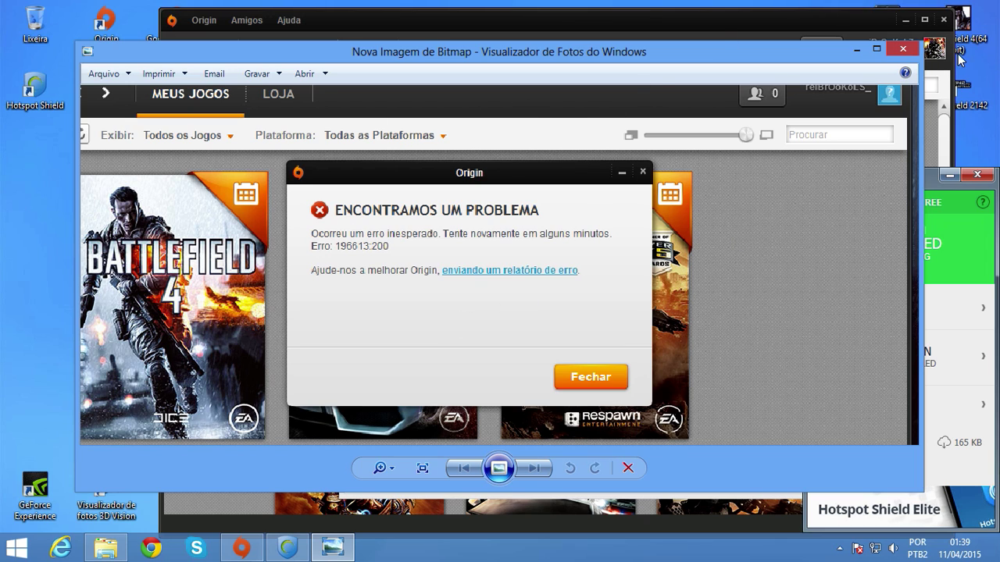
click(878, 50)
scroll(374, 308, up, 1)
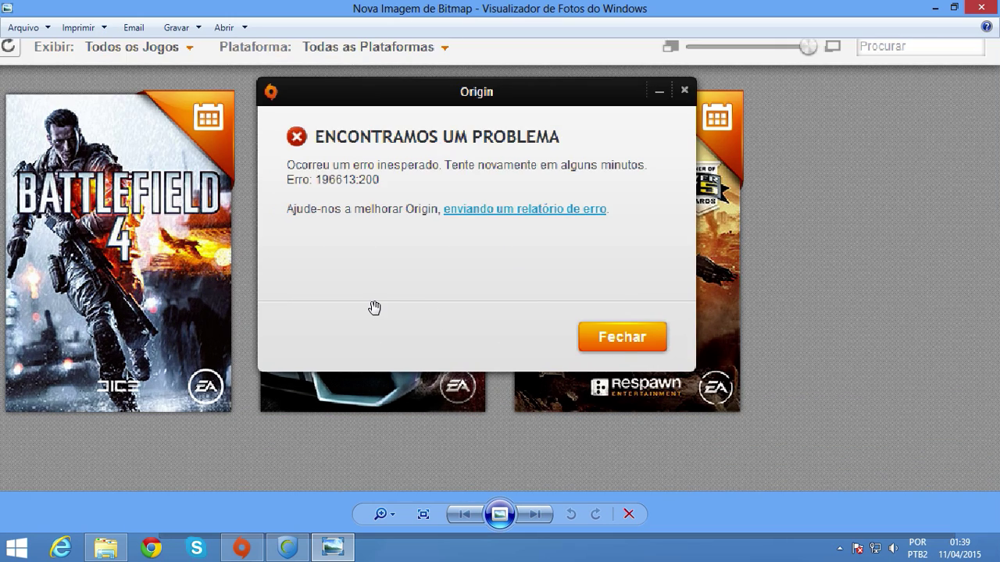
scroll(375, 307, down, 3)
scroll(380, 290, up, 1)
scroll(380, 290, down, 1)
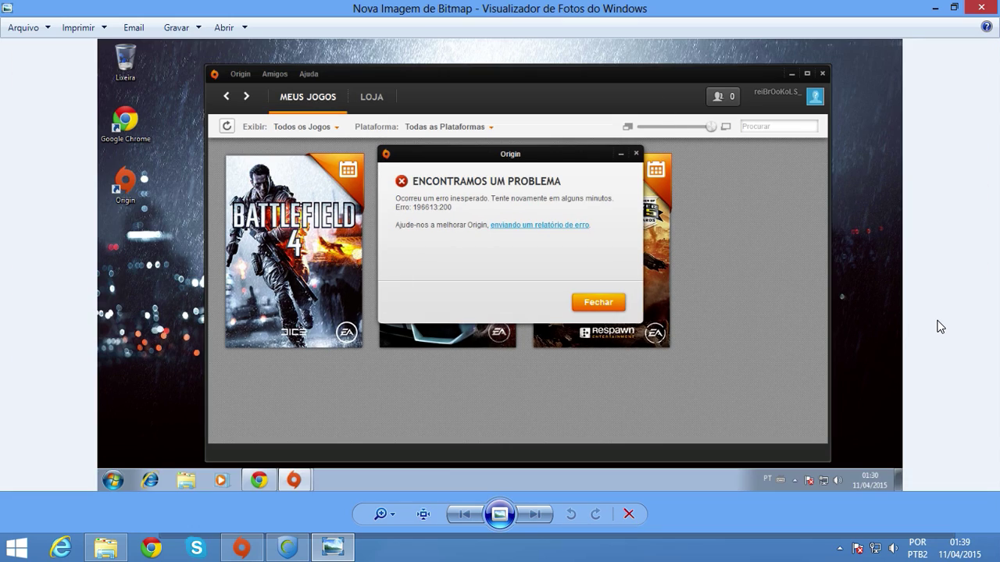
click(981, 8)
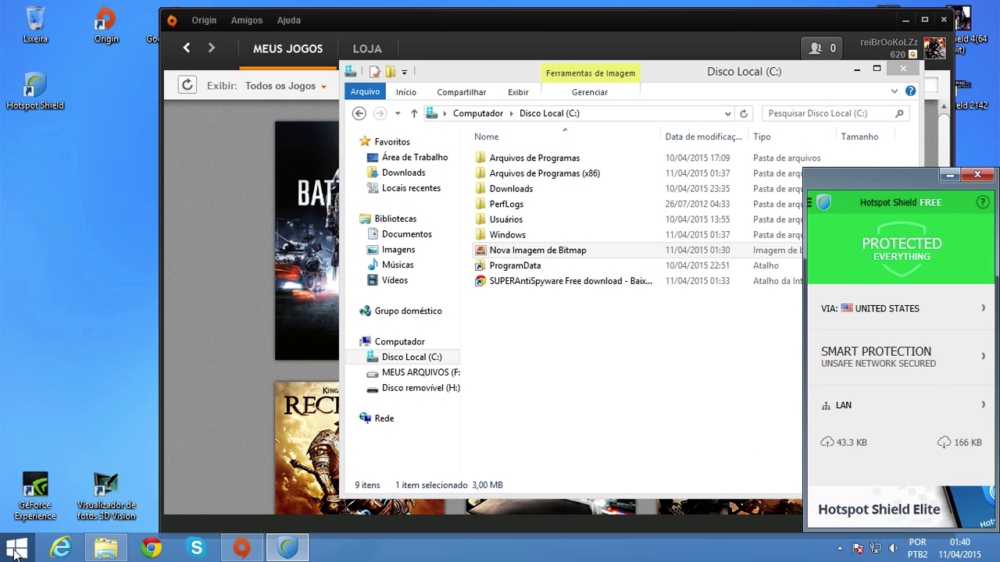
Open the C:\ProgramData folder in File Explorer by entering its path.
click(589, 401)
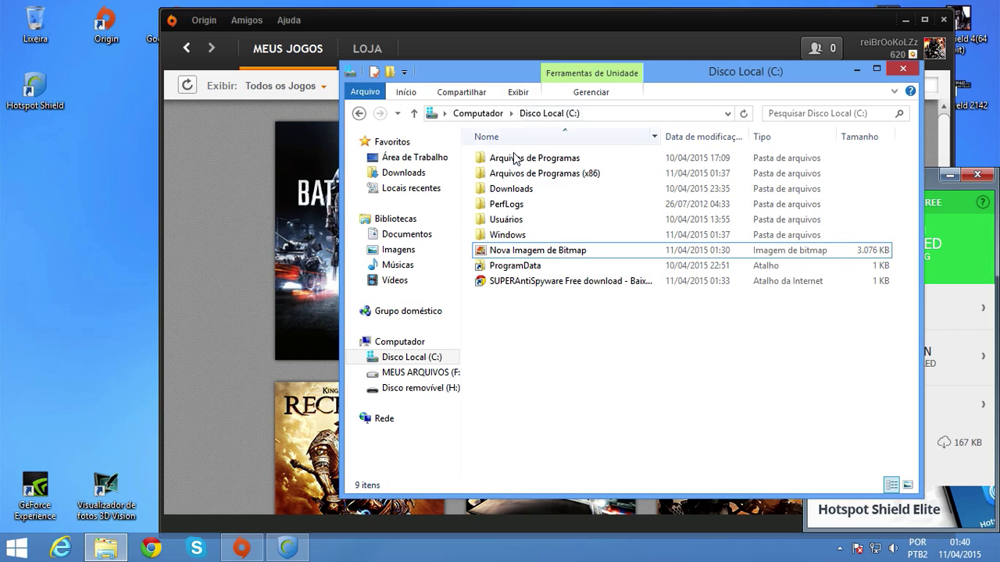
click(519, 270)
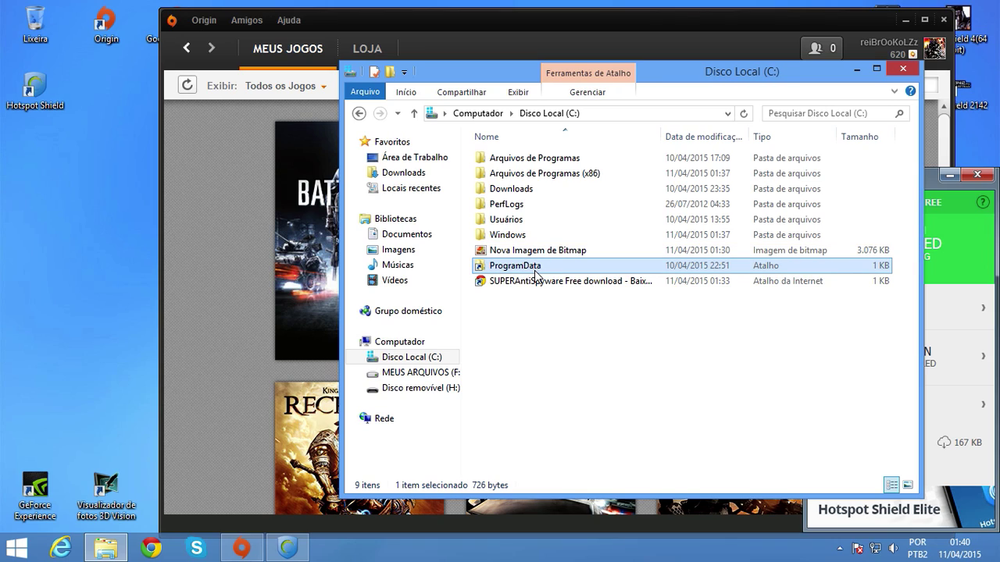
click(535, 272)
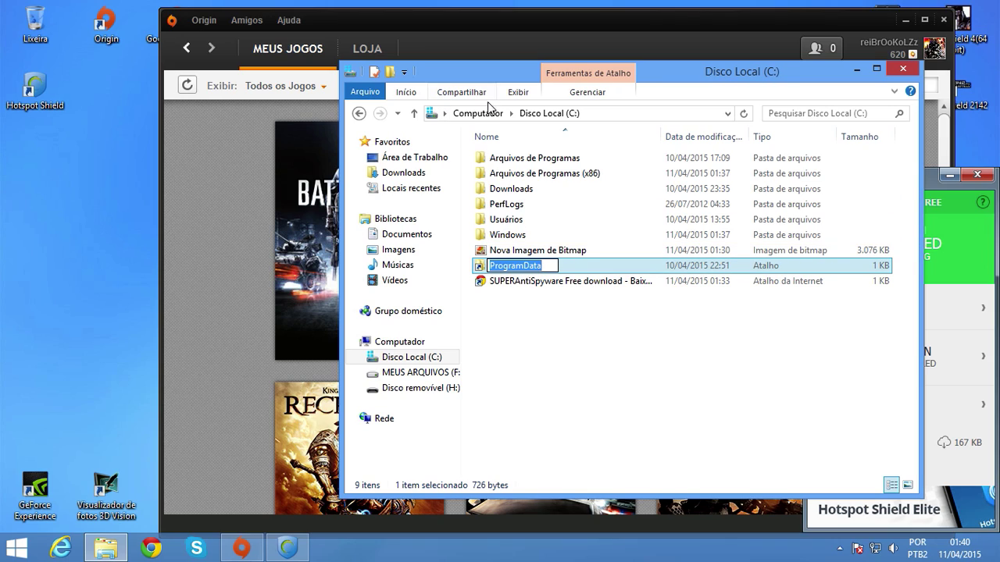
click(587, 114)
click(582, 115)
text(ProgramData)
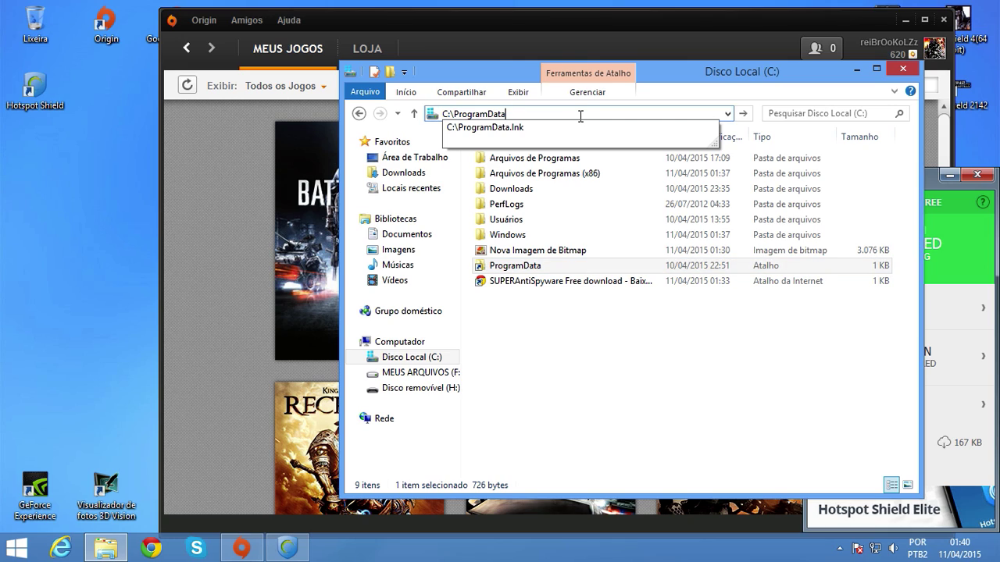
key(Return)
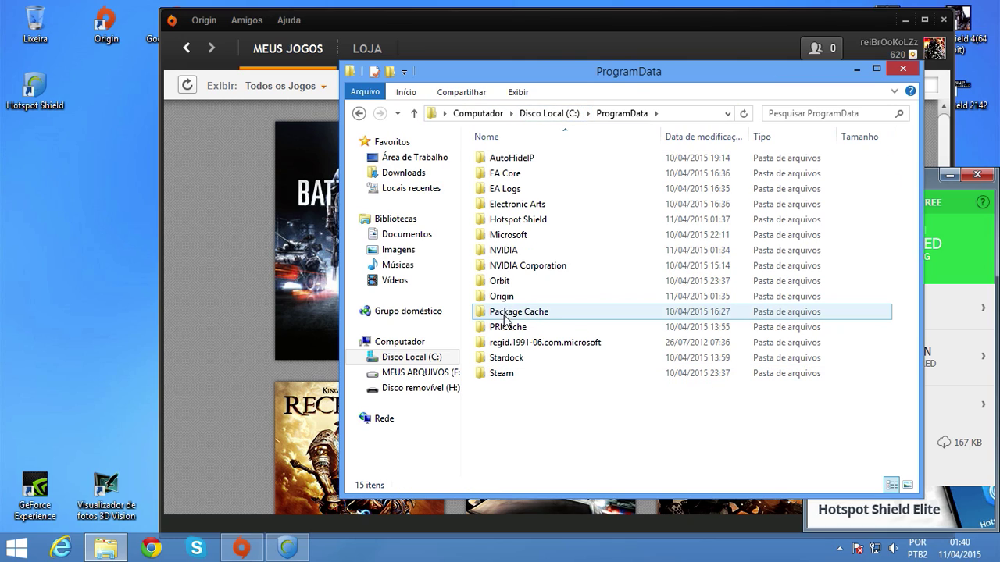
Select the Hotspot Shield folder in ProgramData, go back to Disco Local (C:) and bring the Hotspot Shield window forward.
click(486, 221)
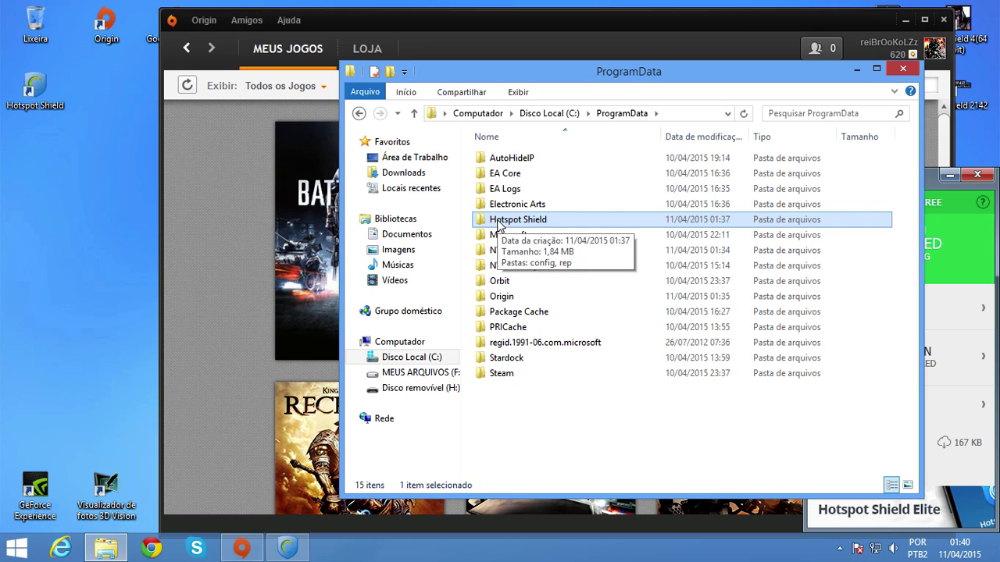
click(629, 443)
key(BackSpace)
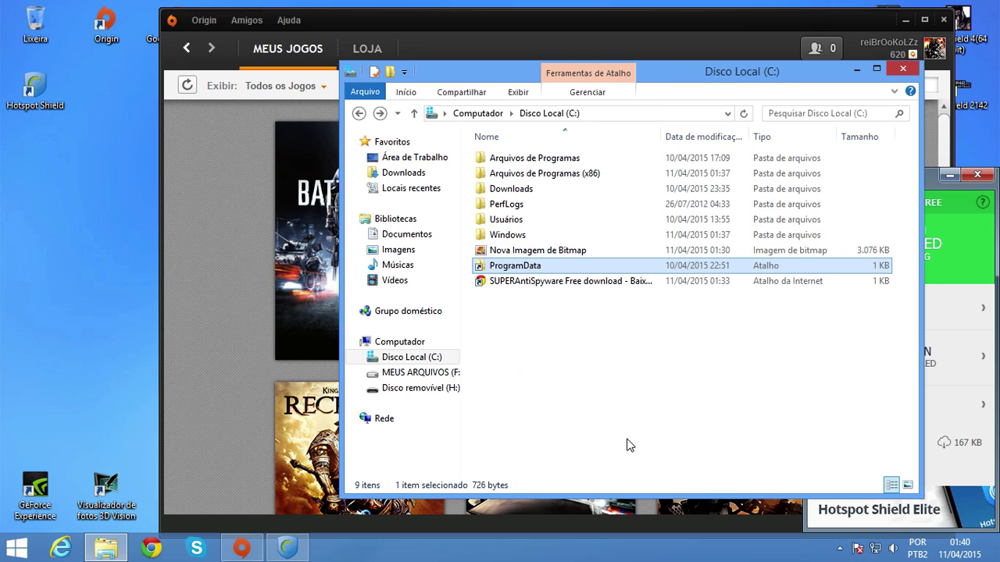
click(866, 514)
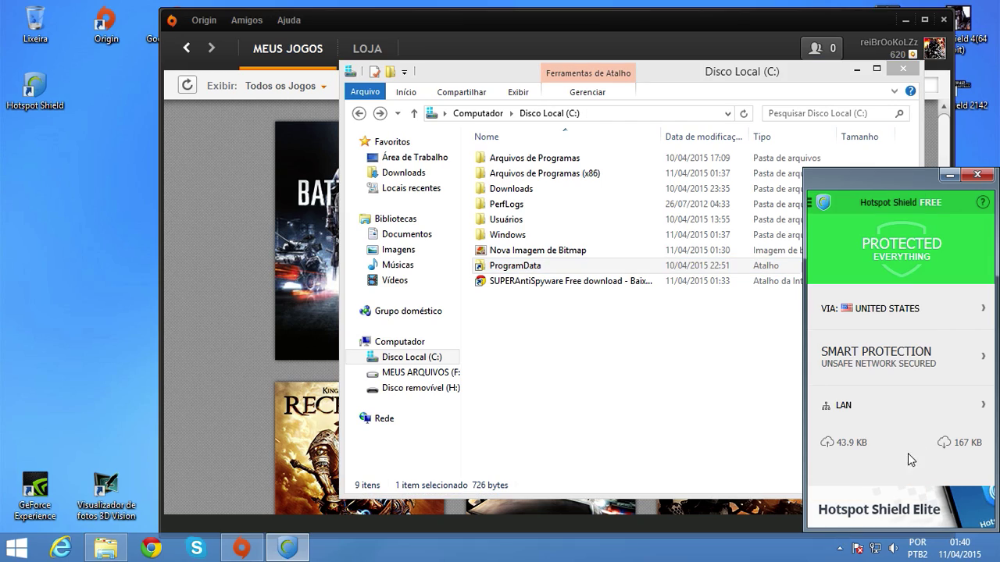